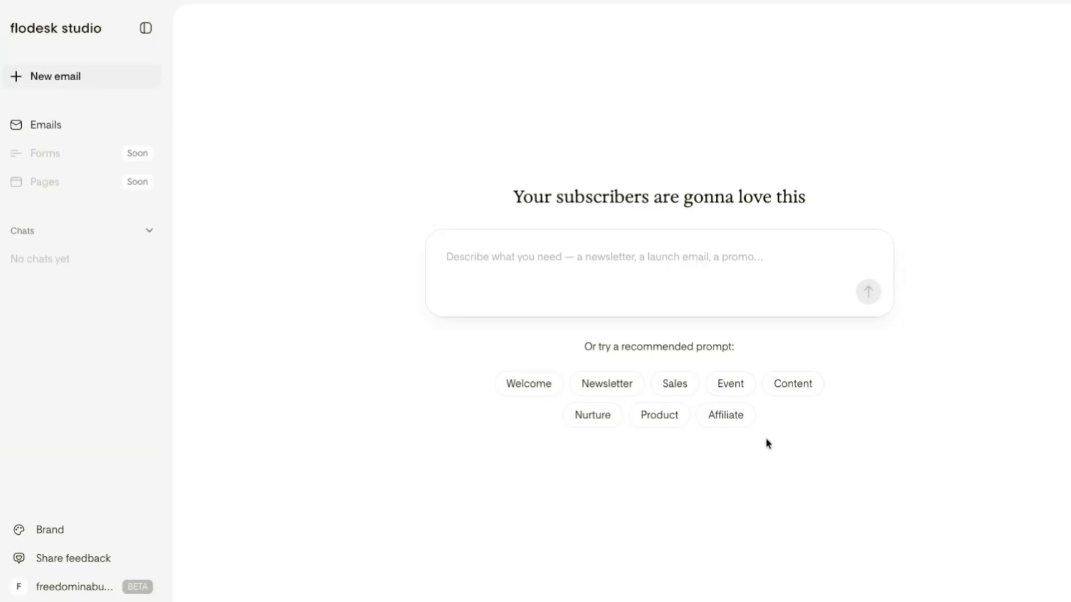
# Browse the recommended prompts for newsletter, welcome and event emails
pyautogui.click(606, 389)
pyautogui.scroll(-4, 617, 500)
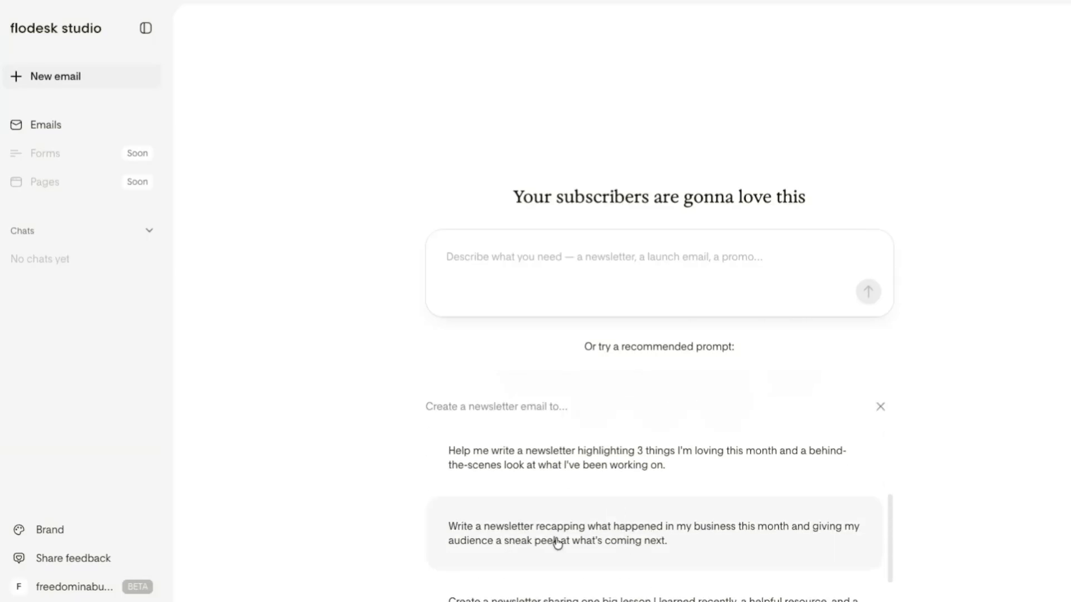
pyautogui.scroll(2, 583, 499)
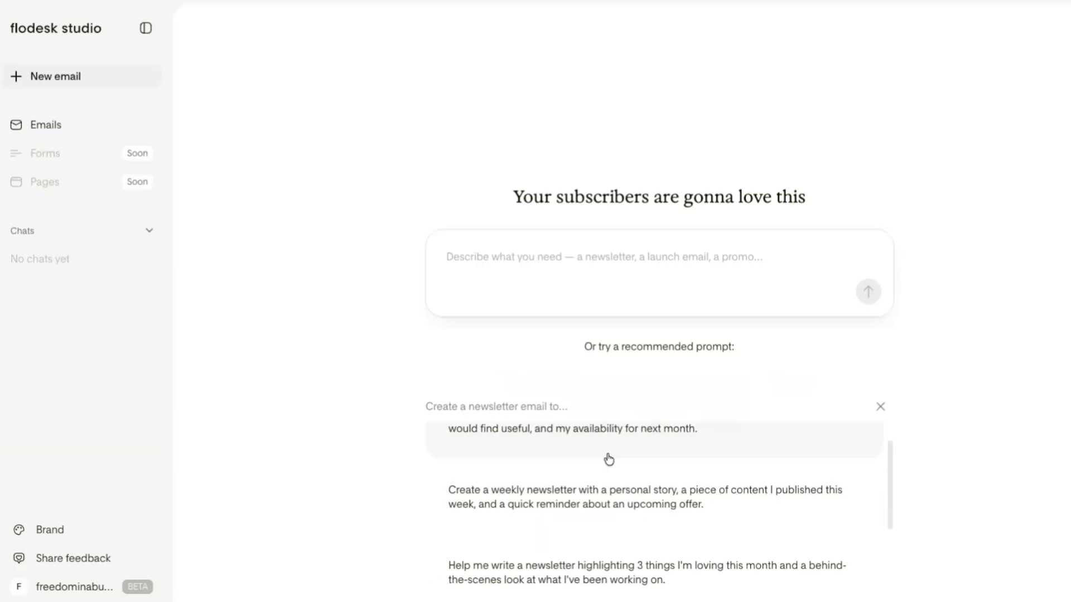
pyautogui.click(537, 364)
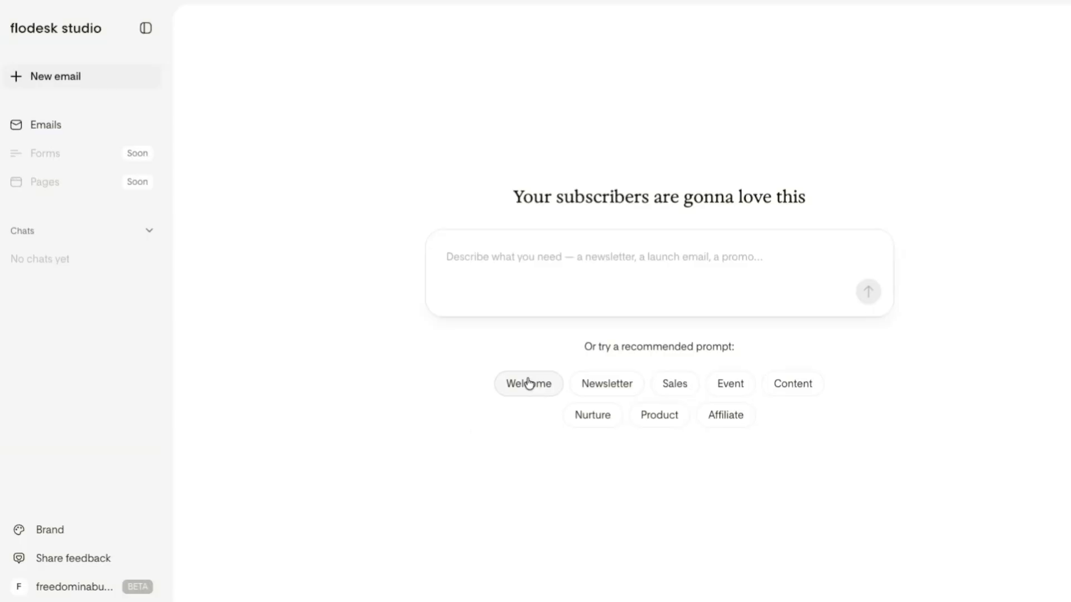
pyautogui.click(526, 383)
pyautogui.scroll(-2, 540, 478)
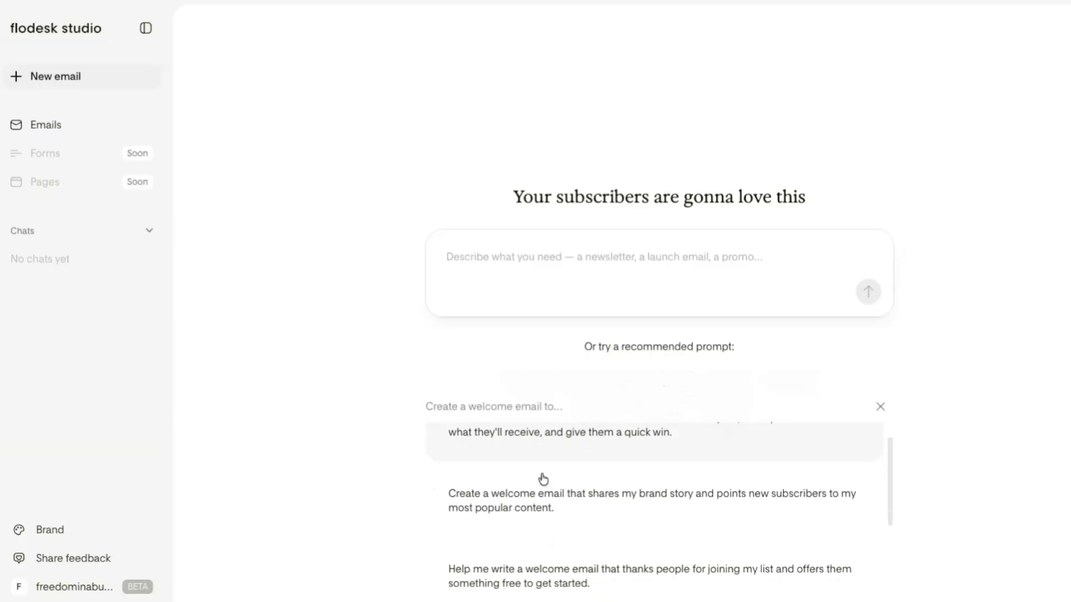
pyautogui.scroll(-2, 546, 516)
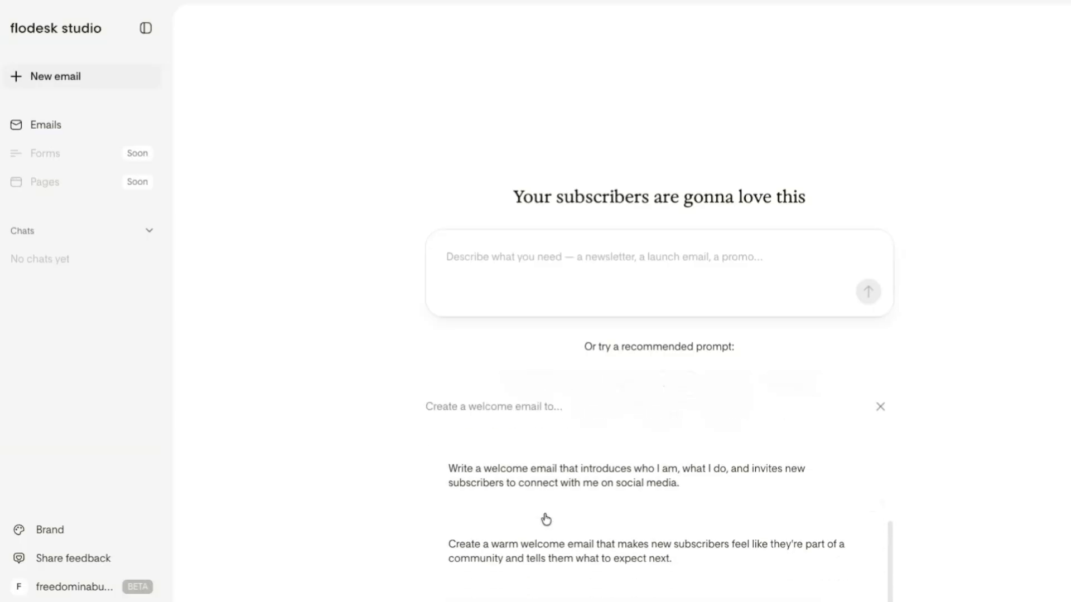
pyautogui.click(880, 406)
pyautogui.click(731, 388)
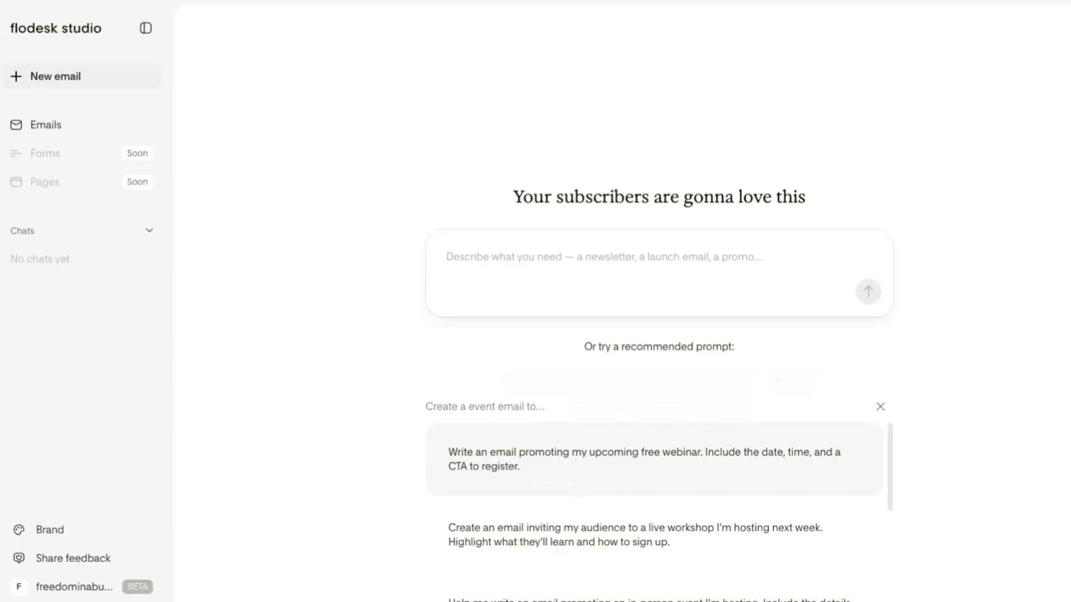
pyautogui.scroll(-1, 619, 530)
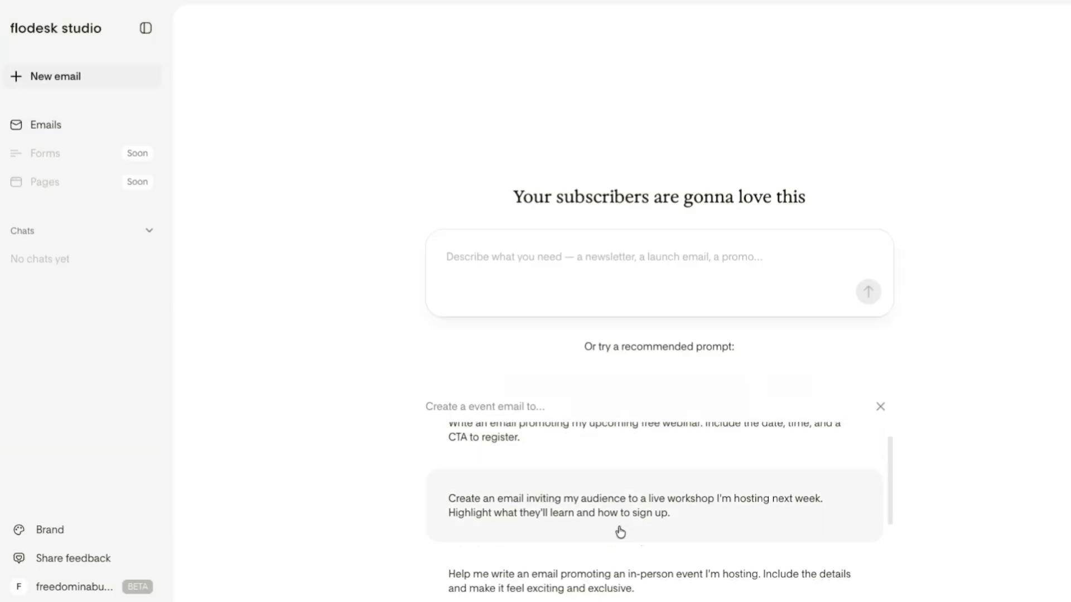
pyautogui.scroll(-1, 577, 534)
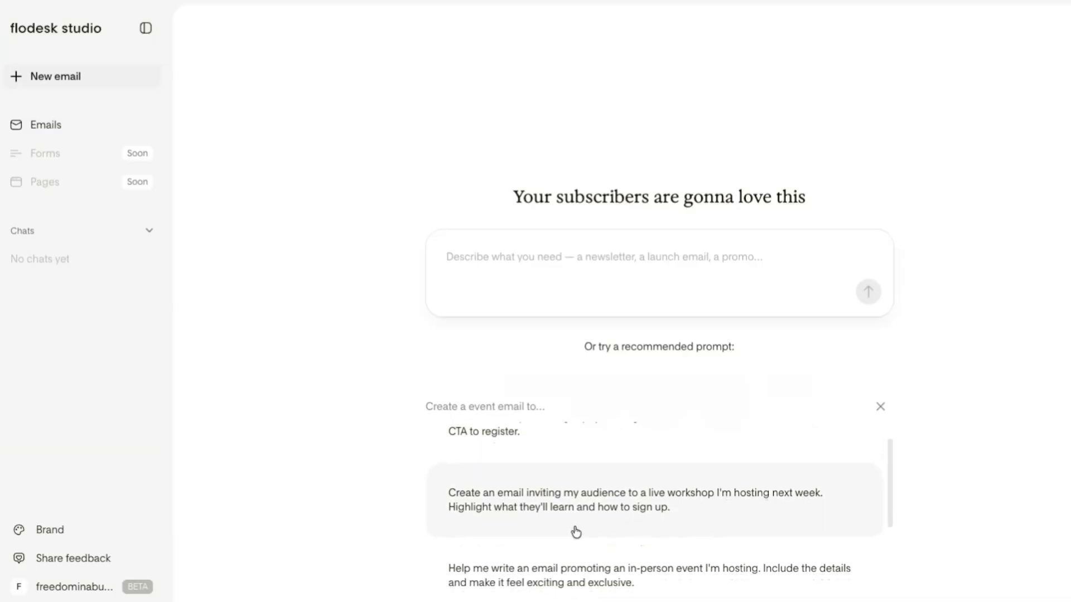
pyautogui.scroll(-3, 572, 565)
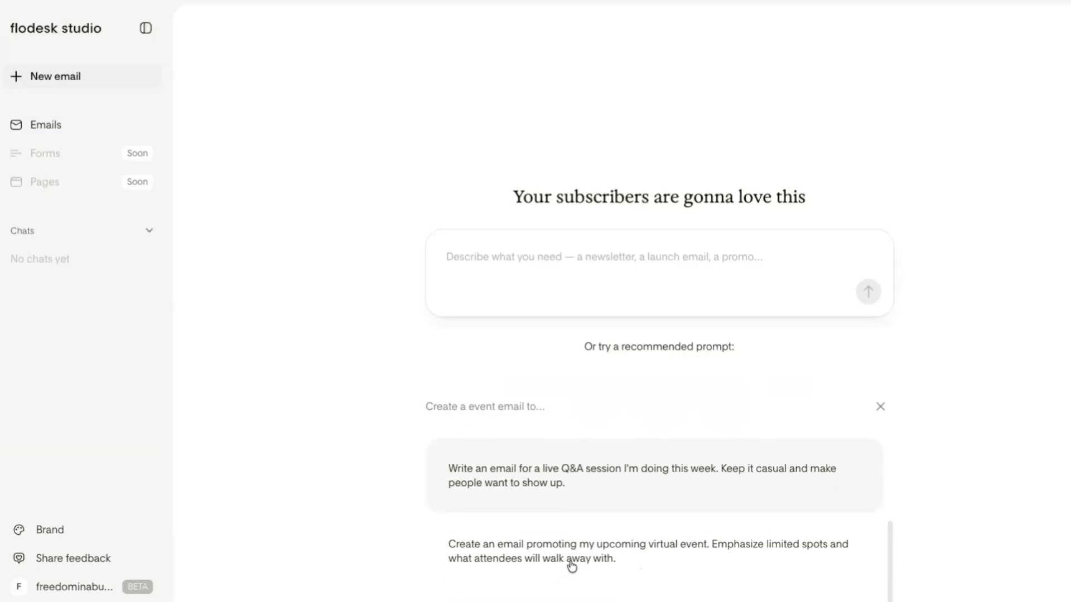
pyautogui.click(880, 407)
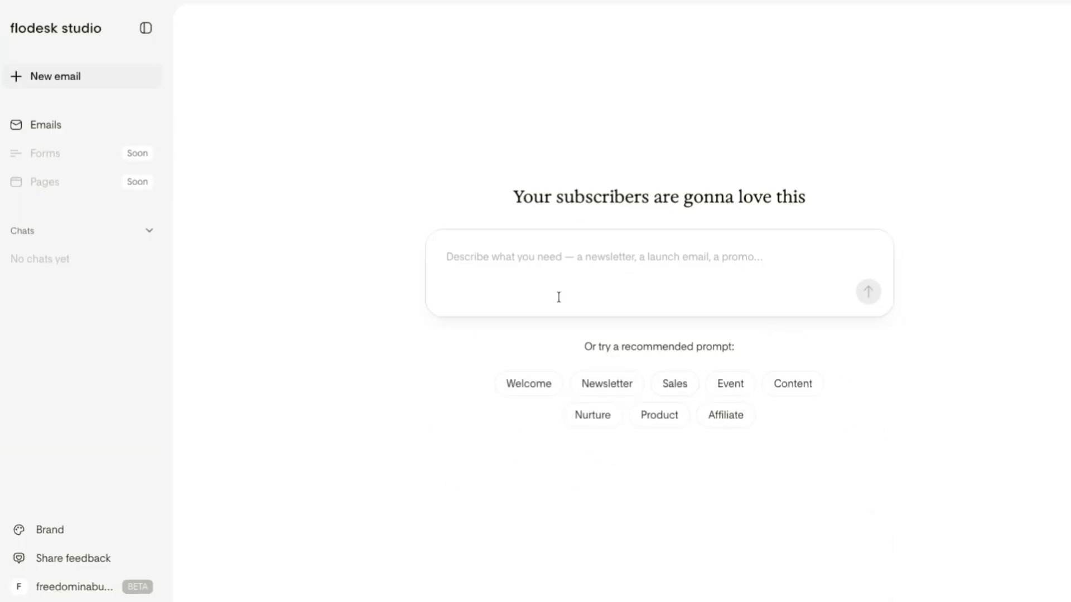
# Submit the pasted prompt for a newsletter announcing the FinCon speaking slot and the talk "5 Strategies To Make More Money, Impact And Flexibility"
pyautogui.click(591, 273)
pyautogui.click(831, 211)
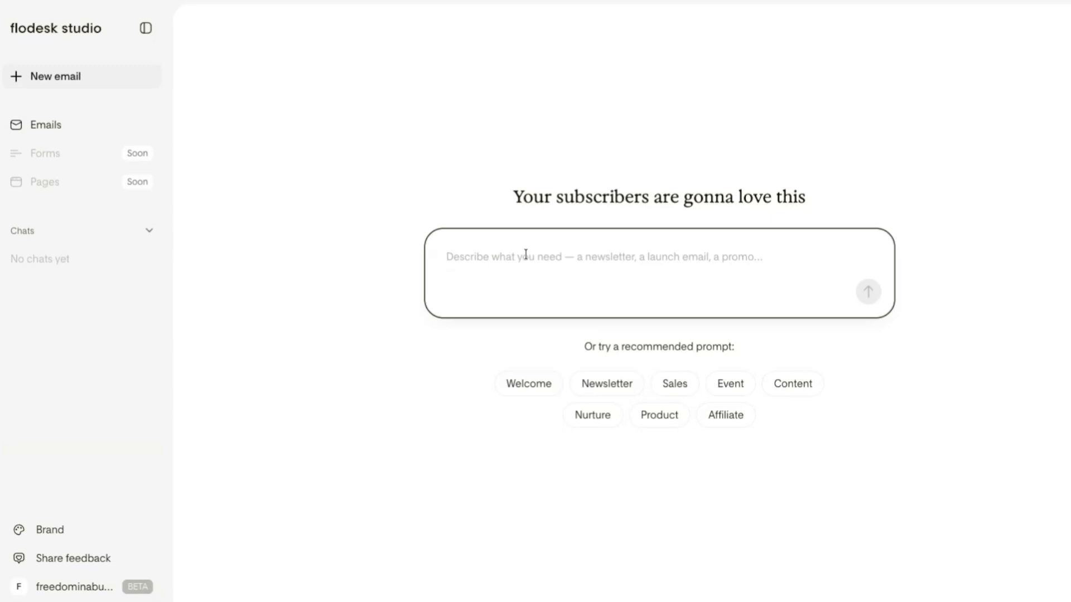
pyautogui.hotkey('ctrl', 'v')
pyautogui.scroll(2, 561, 256)
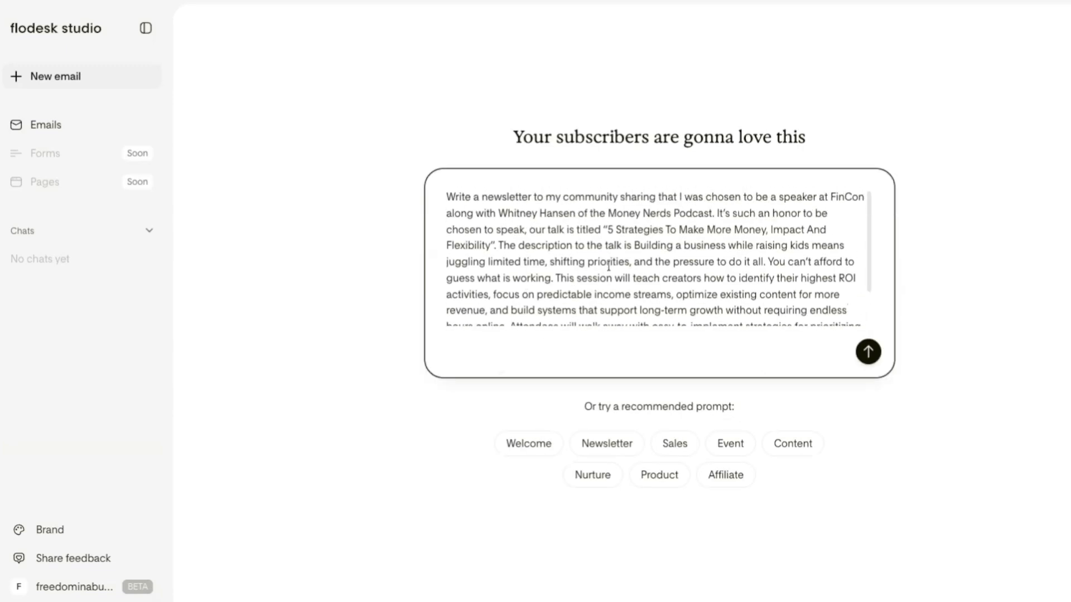
pyautogui.click(873, 355)
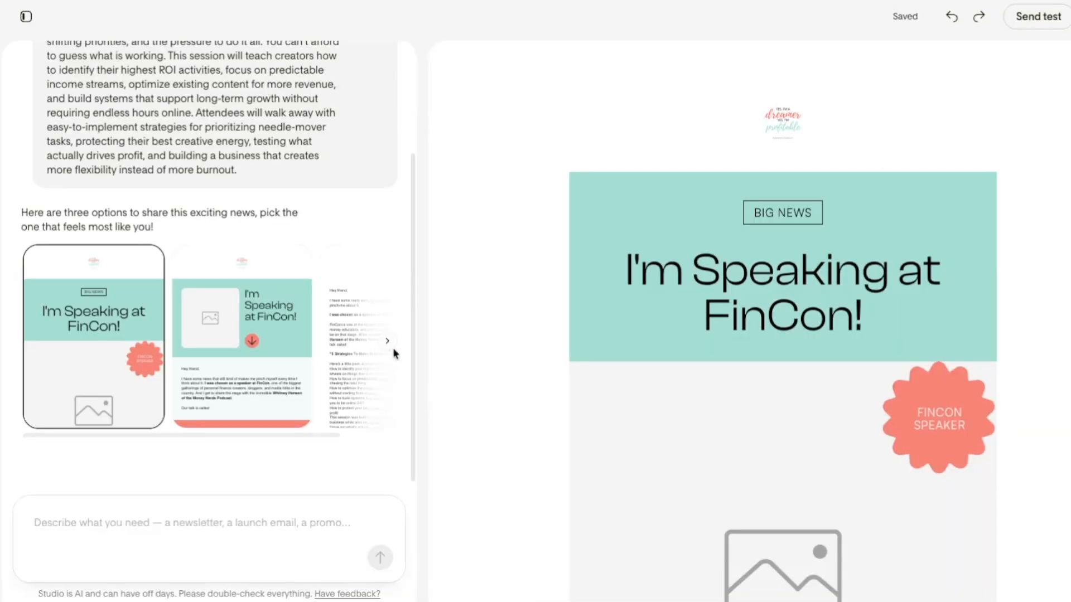
# Review the submitted prompt and the content blocks of the first generated newsletter design
pyautogui.scroll(2, 320, 269)
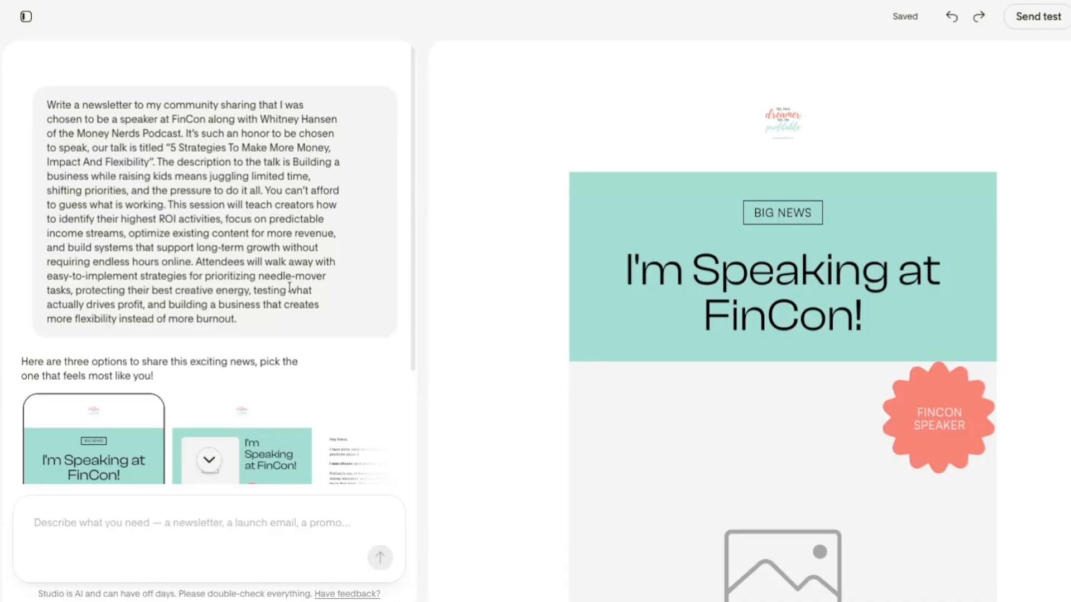
pyautogui.scroll(-2, 290, 287)
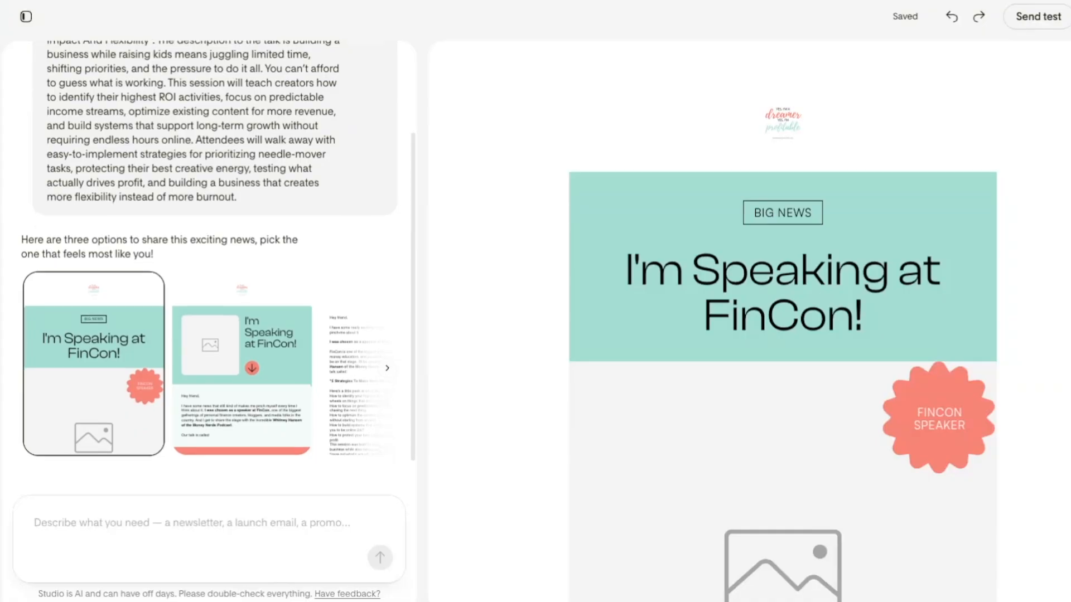
pyautogui.scroll(-1, 333, 312)
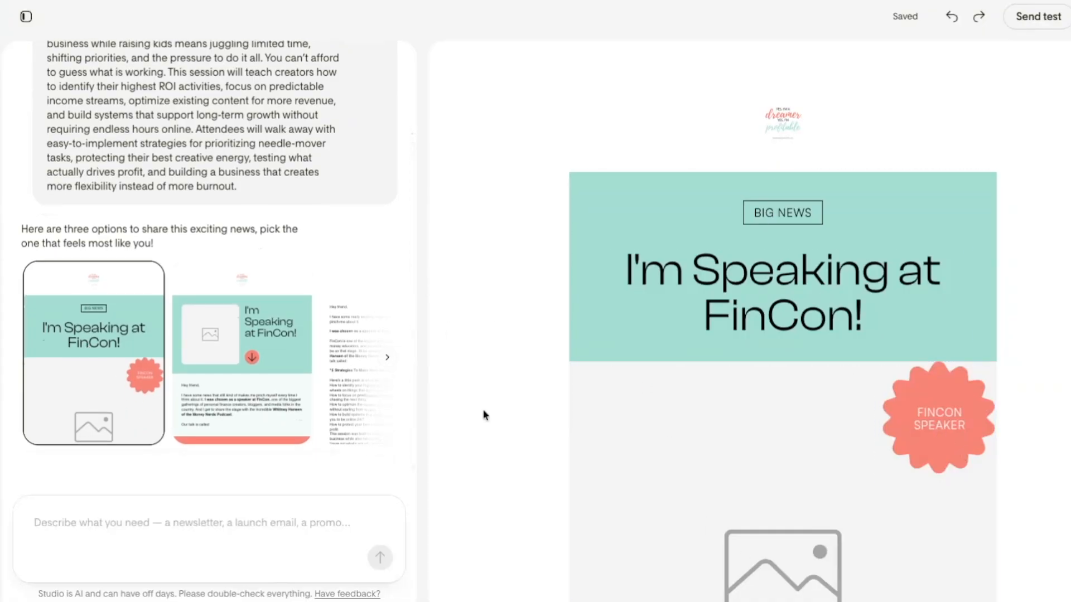
pyautogui.scroll(-10, 725, 339)
pyautogui.scroll(5, 725, 338)
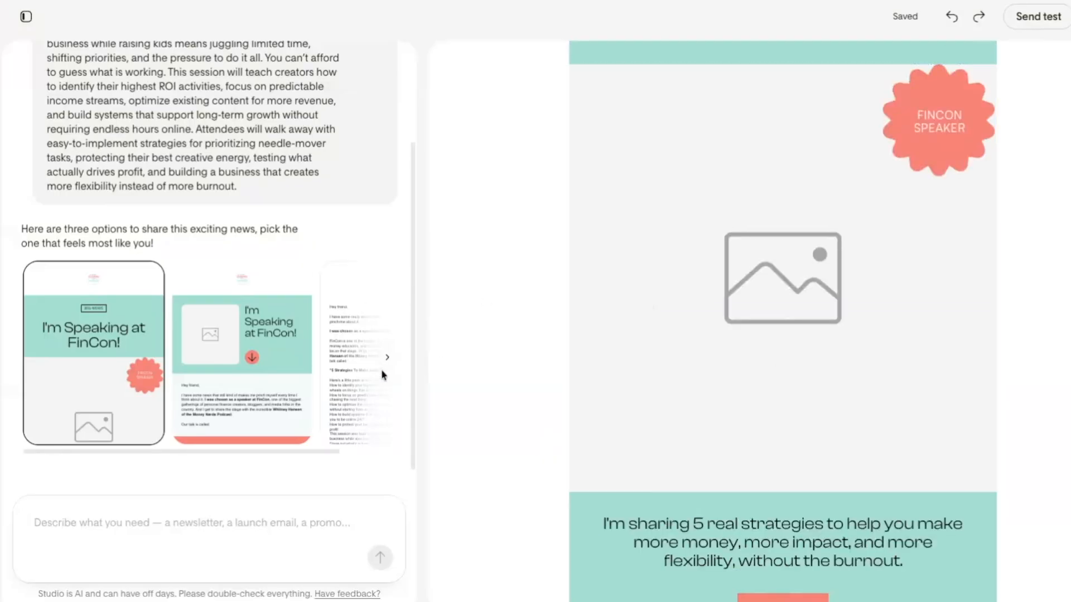
pyautogui.scroll(-8, 707, 456)
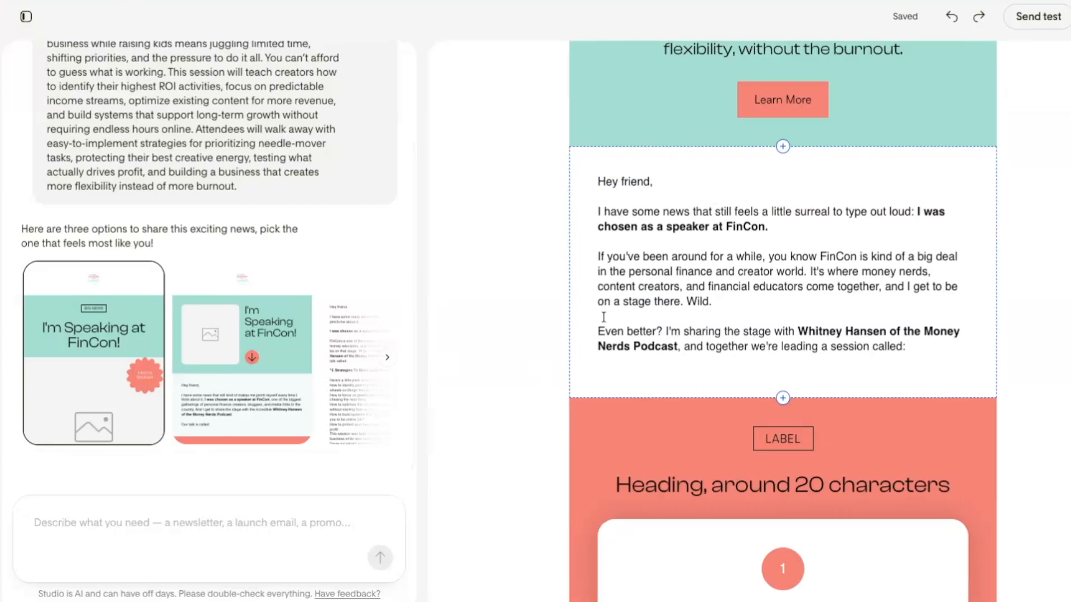
pyautogui.scroll(-10, 732, 290)
pyautogui.scroll(14, 732, 290)
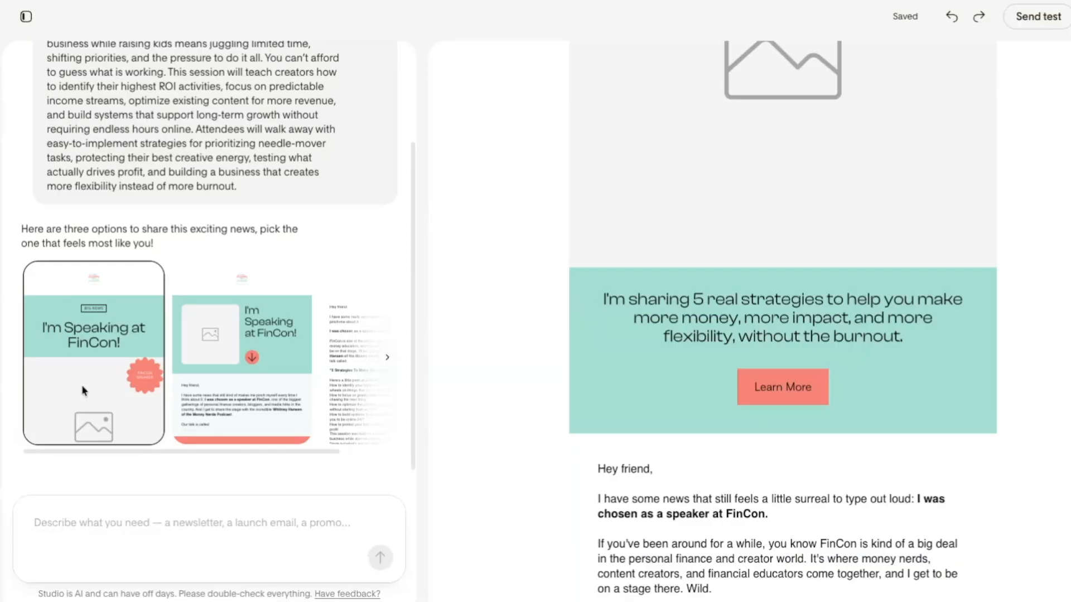
# Preview the second newsletter design and the text-only version among the generated options
pyautogui.click(235, 371)
pyautogui.click(358, 360)
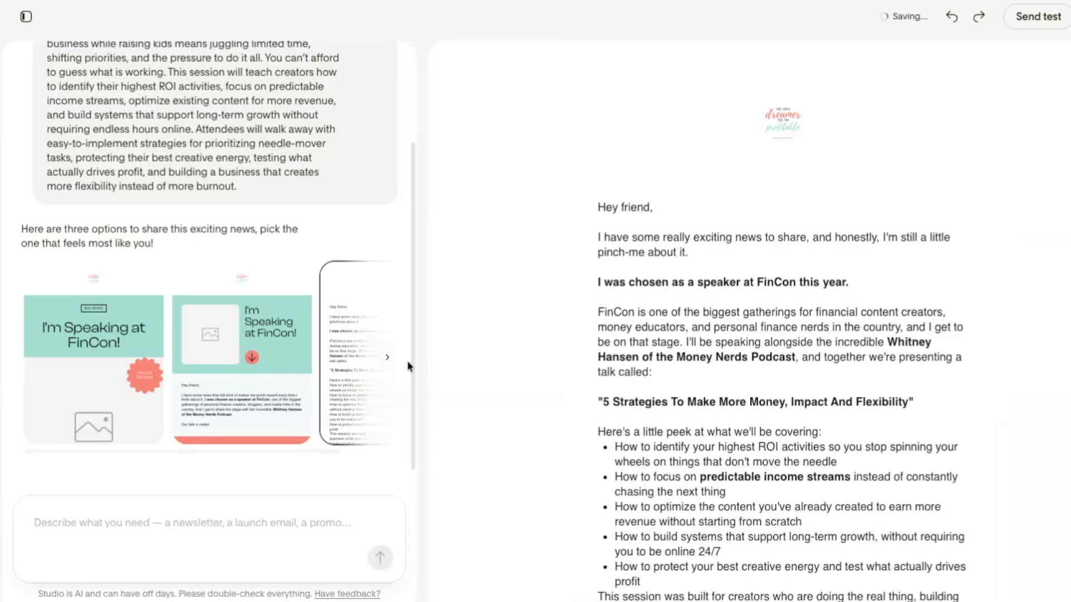
pyautogui.click(388, 359)
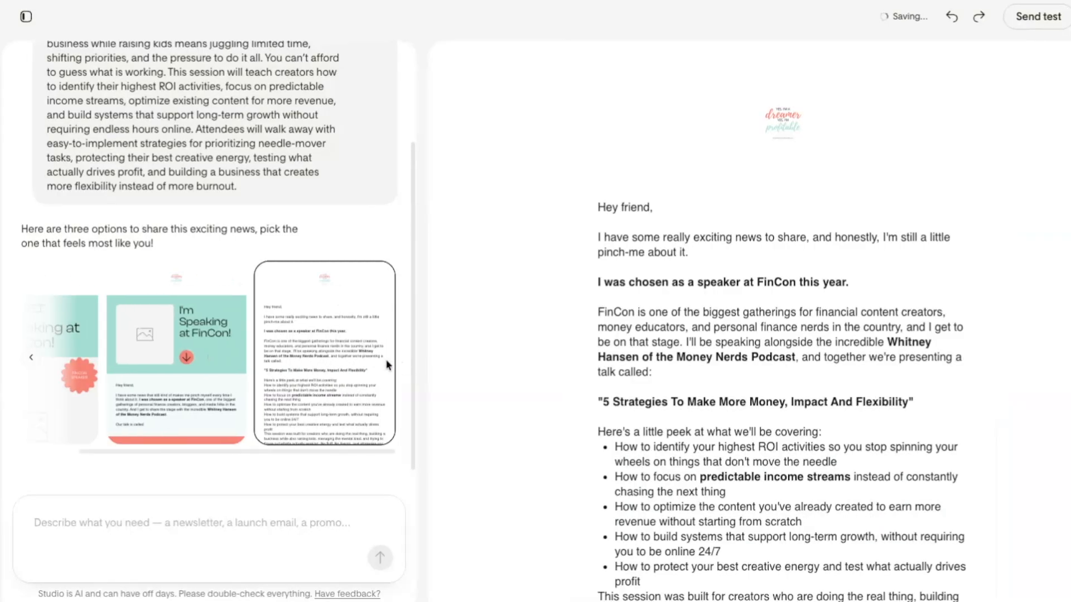
pyautogui.click(30, 360)
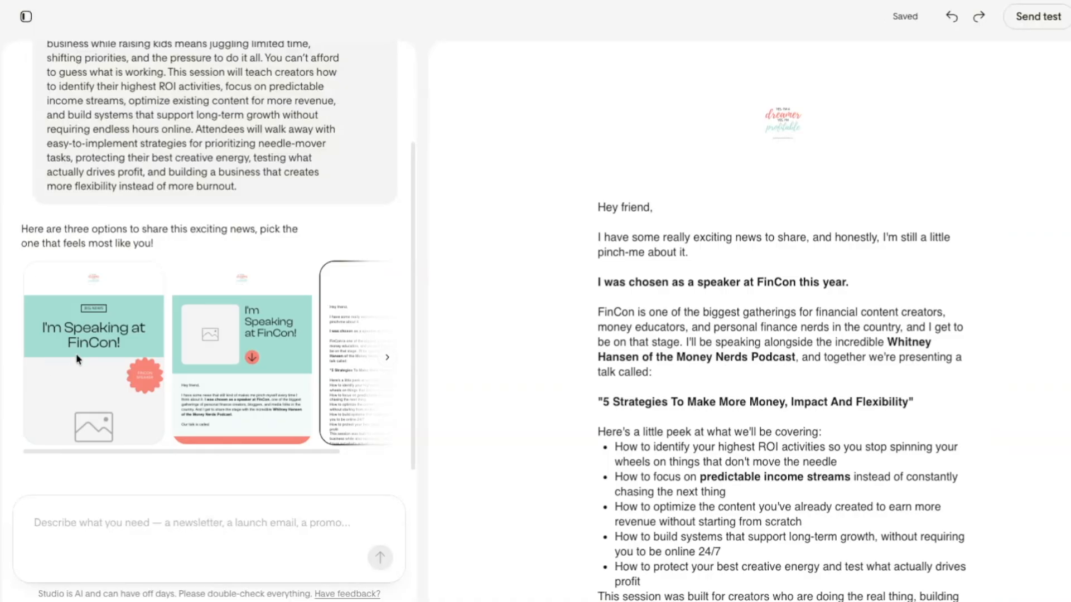
# Return to the first newsletter design and examine its numbered list, signature, social and footer sections
pyautogui.click(80, 357)
pyautogui.scroll(-10, 676, 323)
pyautogui.scroll(-10, 674, 339)
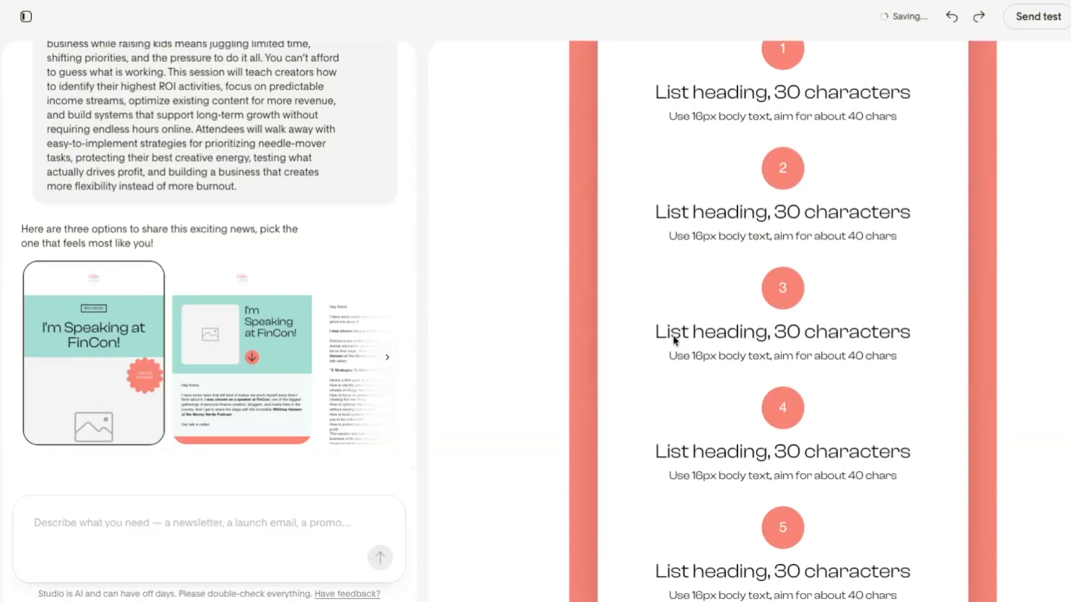
pyautogui.scroll(-2, 633, 349)
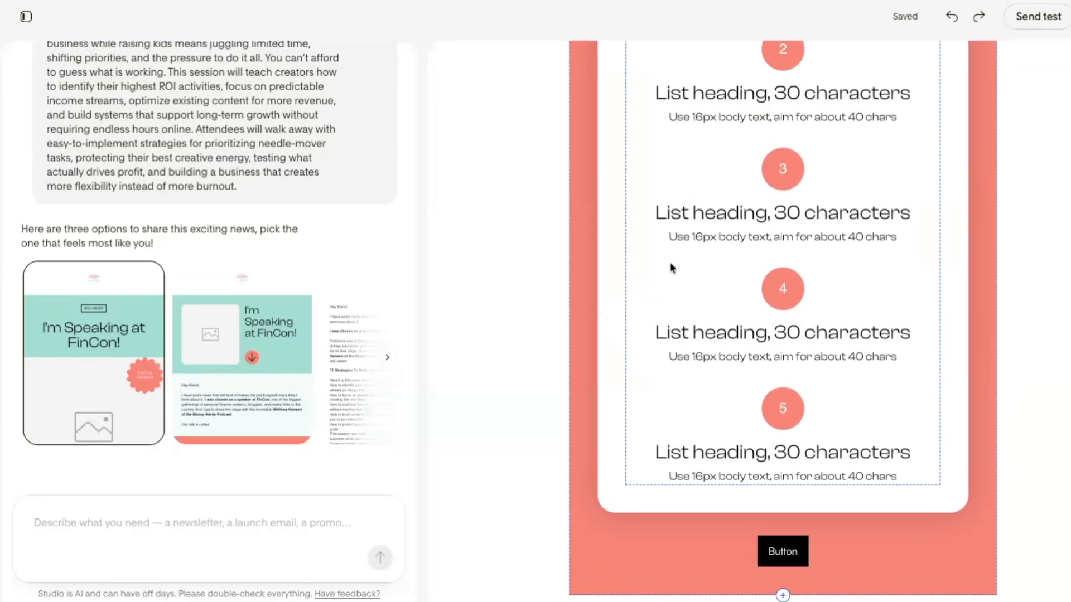
pyautogui.scroll(-8, 725, 463)
pyautogui.scroll(8, 645, 352)
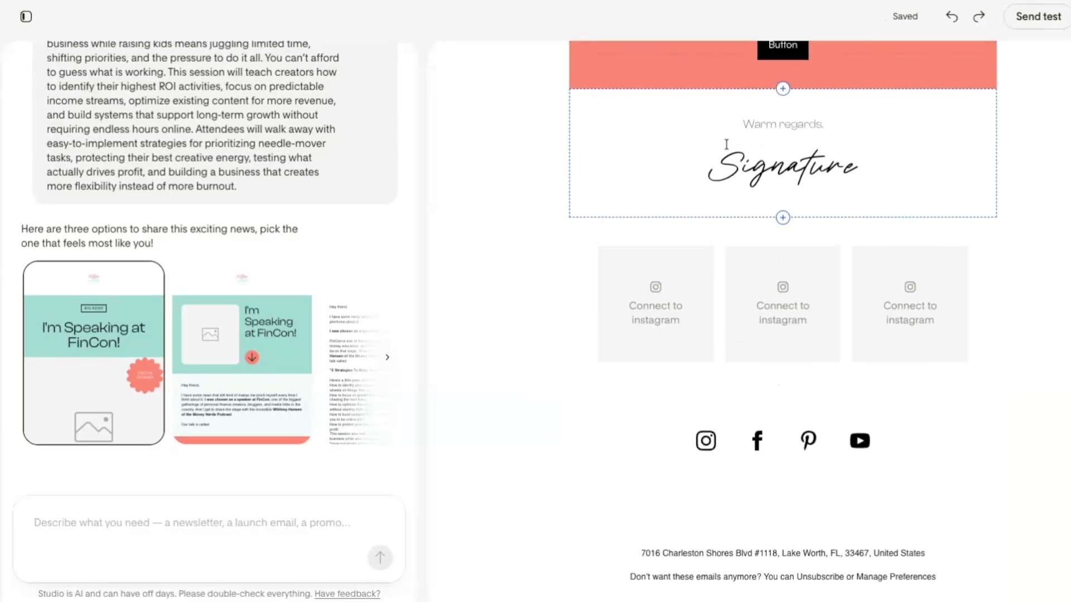
pyautogui.scroll(12, 749, 143)
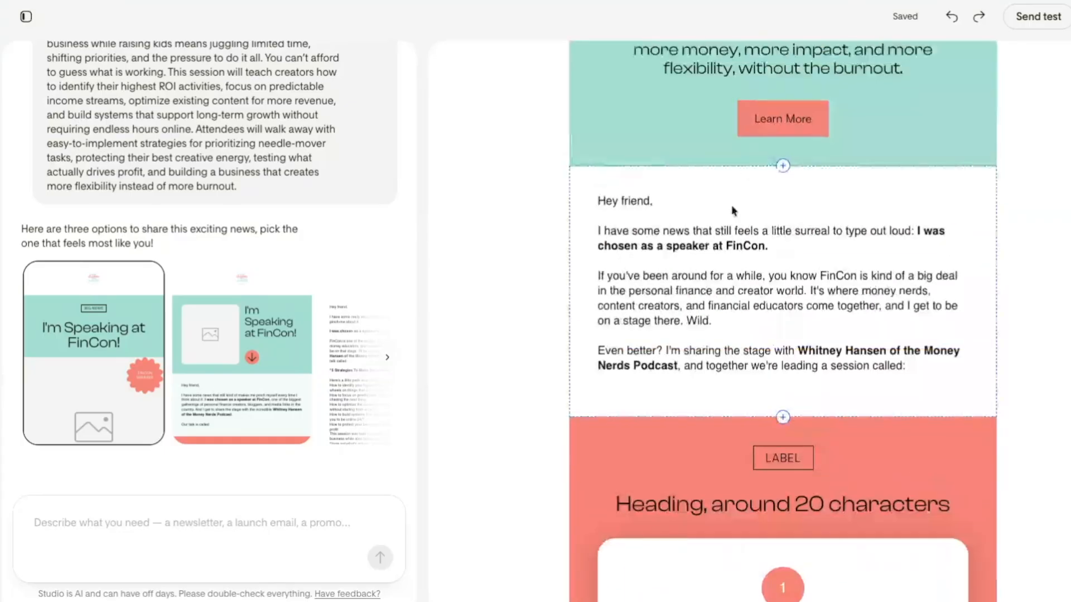
pyautogui.scroll(8, 719, 239)
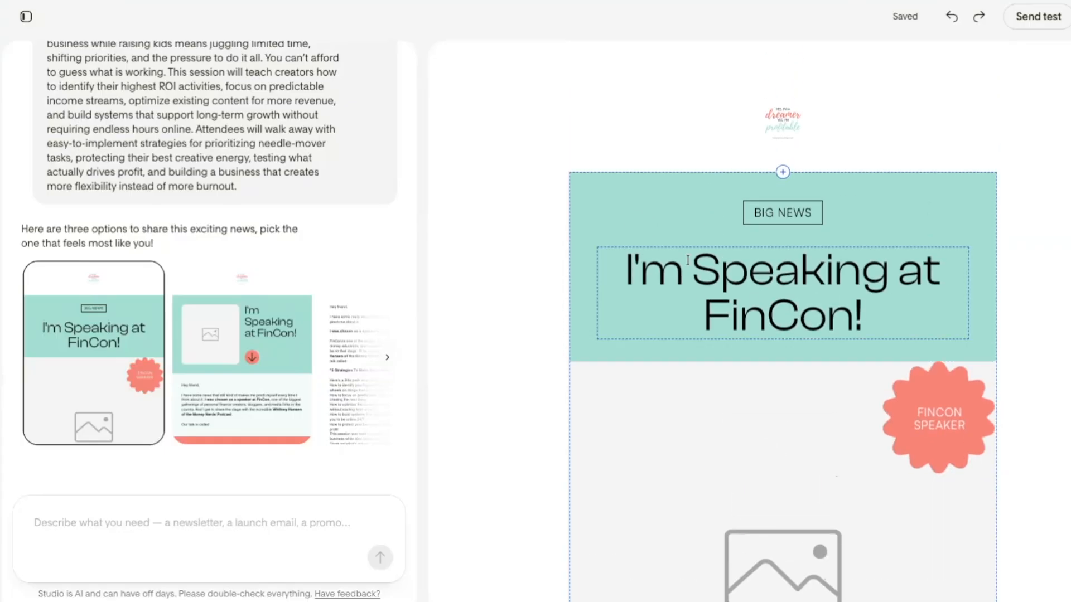
# Compare the second newsletter design, including its "Meet Me at FinCon This Year" section and footer, with the text-only version
pyautogui.click(220, 365)
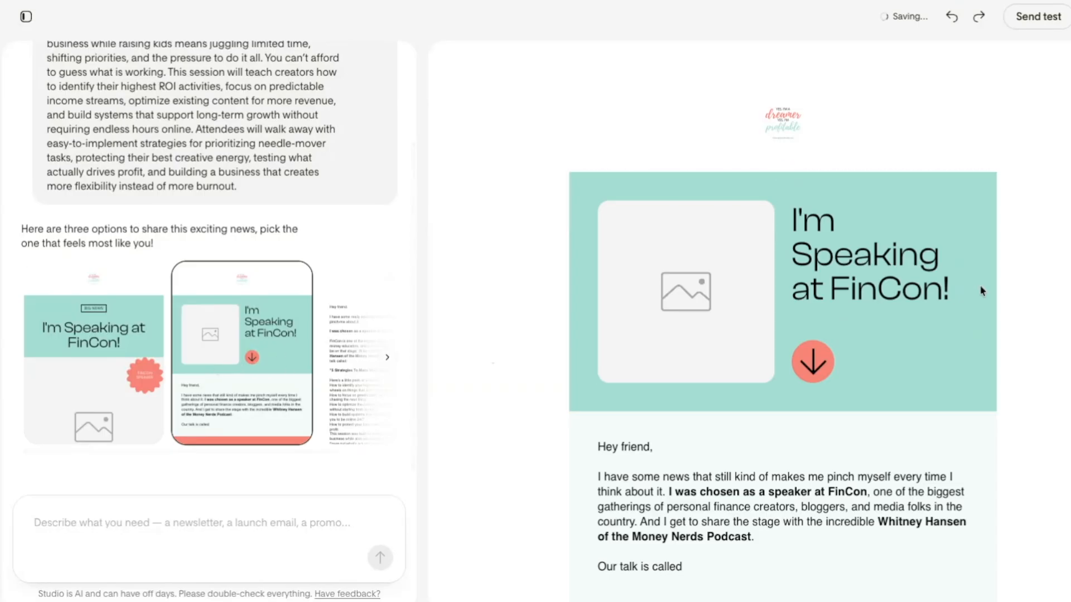
pyautogui.scroll(-7, 720, 368)
pyautogui.scroll(-10, 752, 389)
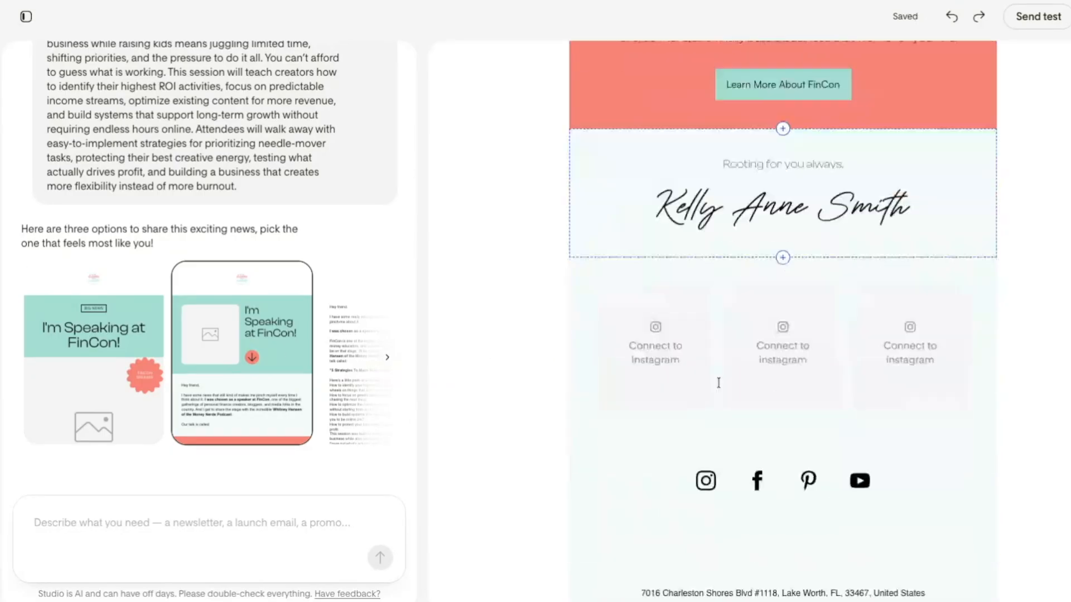
pyautogui.scroll(10, 721, 386)
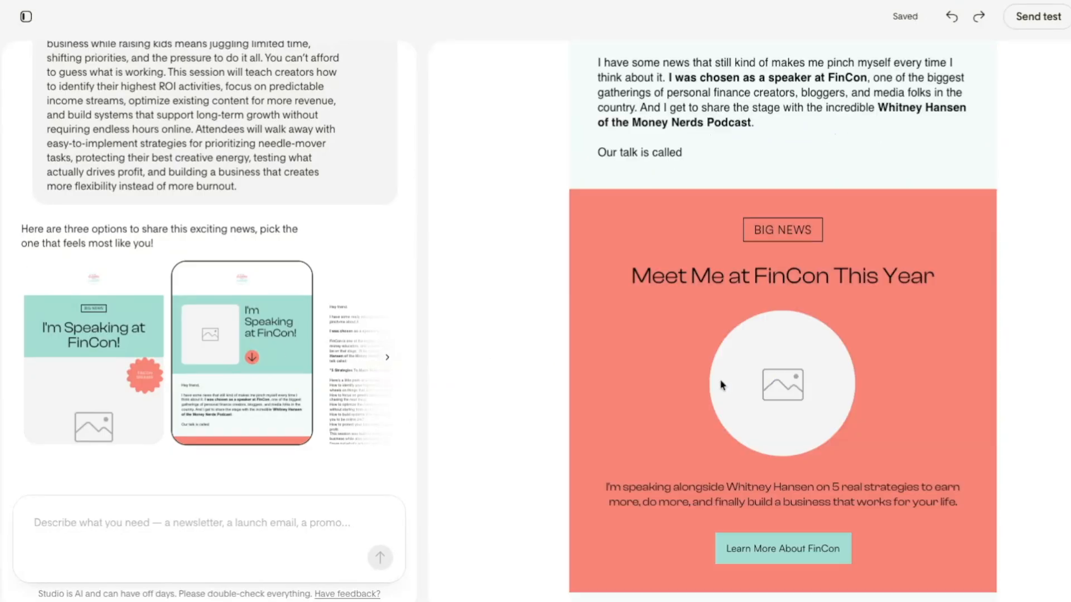
pyautogui.click(361, 342)
pyautogui.scroll(3, 741, 301)
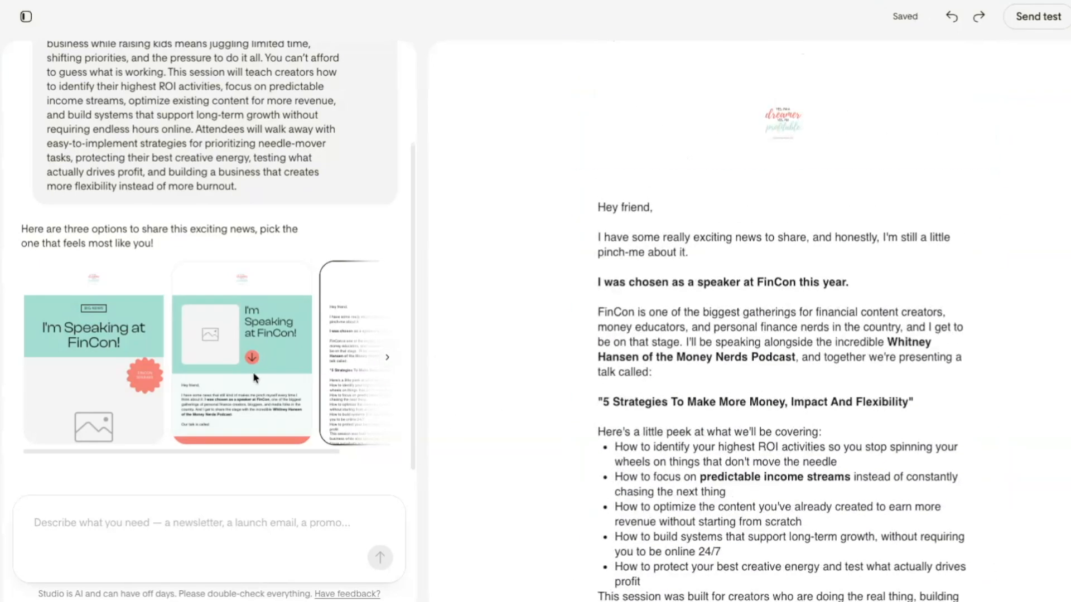
pyautogui.scroll(-1, 259, 378)
pyautogui.click(262, 369)
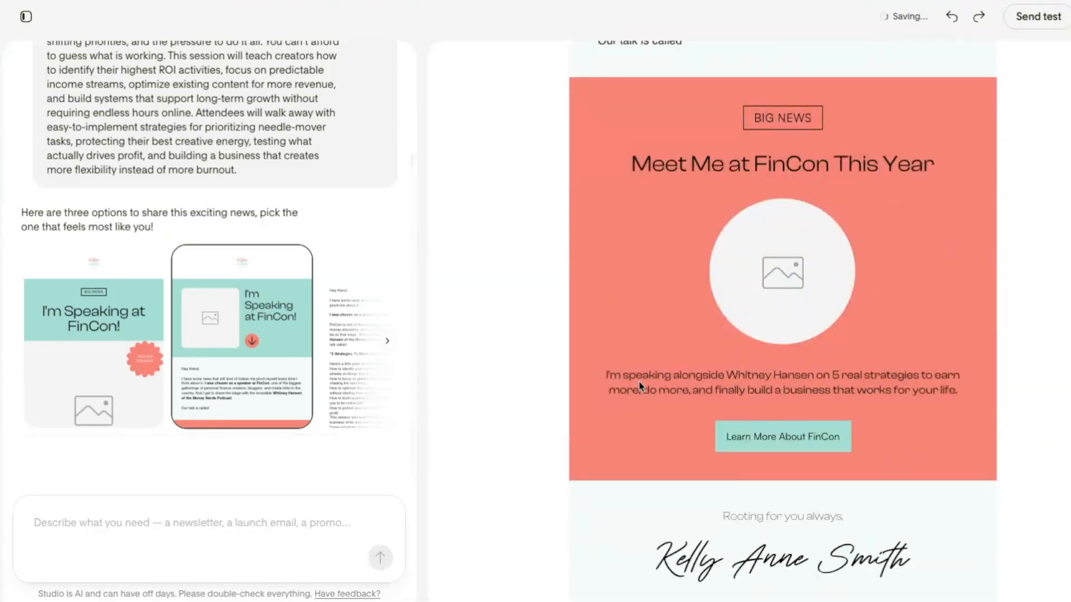
# Select the first newsletter design, the one with the "FINCON SPEAKER" badge, and check its body and list sections
pyautogui.click(113, 386)
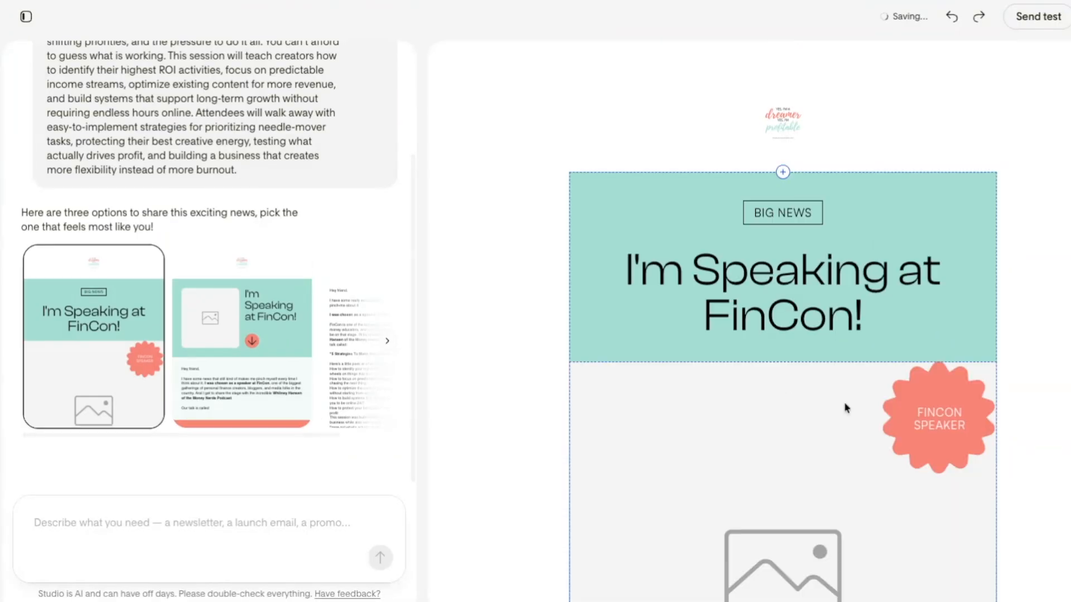
pyautogui.scroll(-8, 843, 407)
pyautogui.scroll(-8, 844, 408)
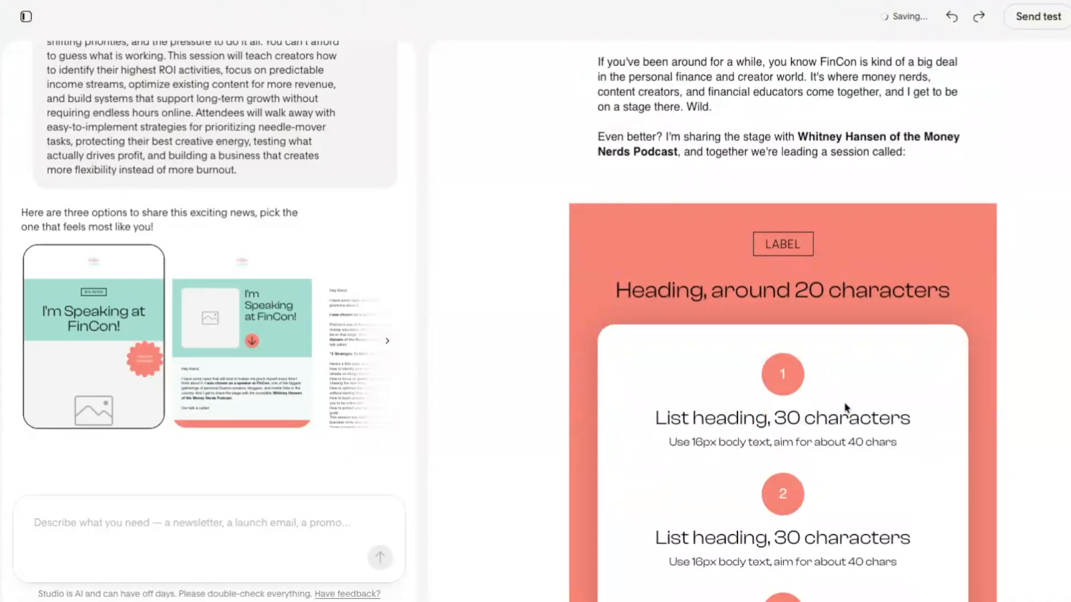
pyautogui.scroll(16, 845, 409)
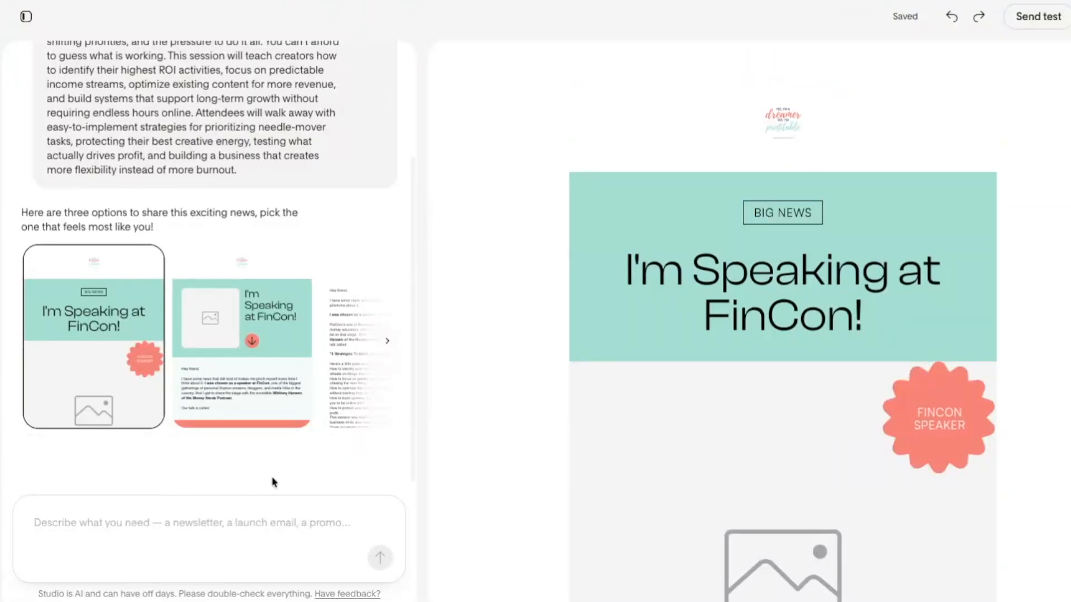
# Ask the AI to expand on the talk, why readers should attend, and the promo code KELLY50 for $50 off their ticket
pyautogui.scroll(-10, 650, 502)
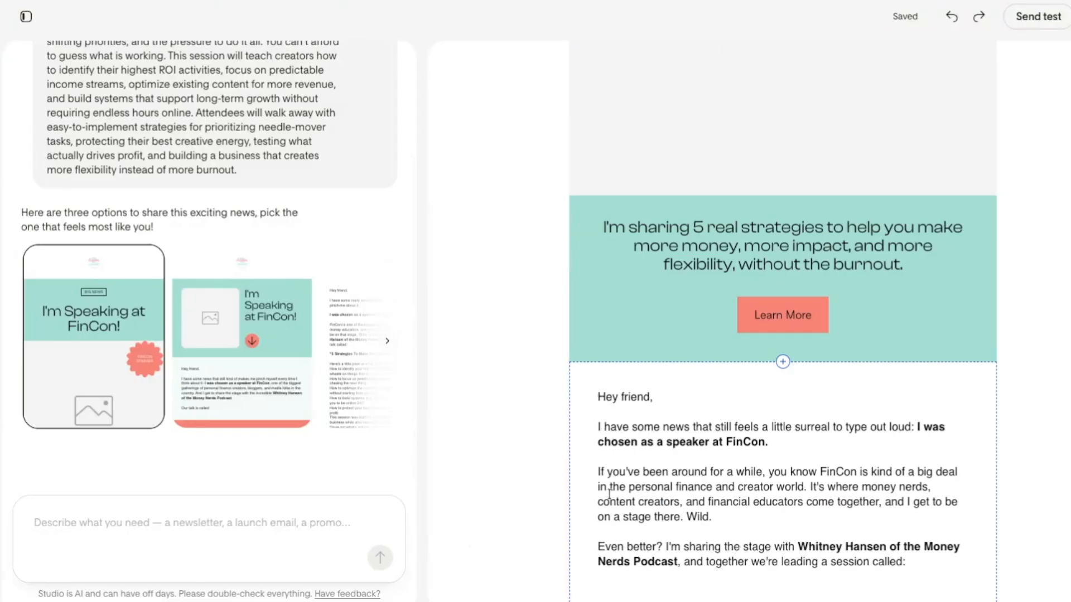
pyautogui.click(216, 515)
pyautogui.write('E')
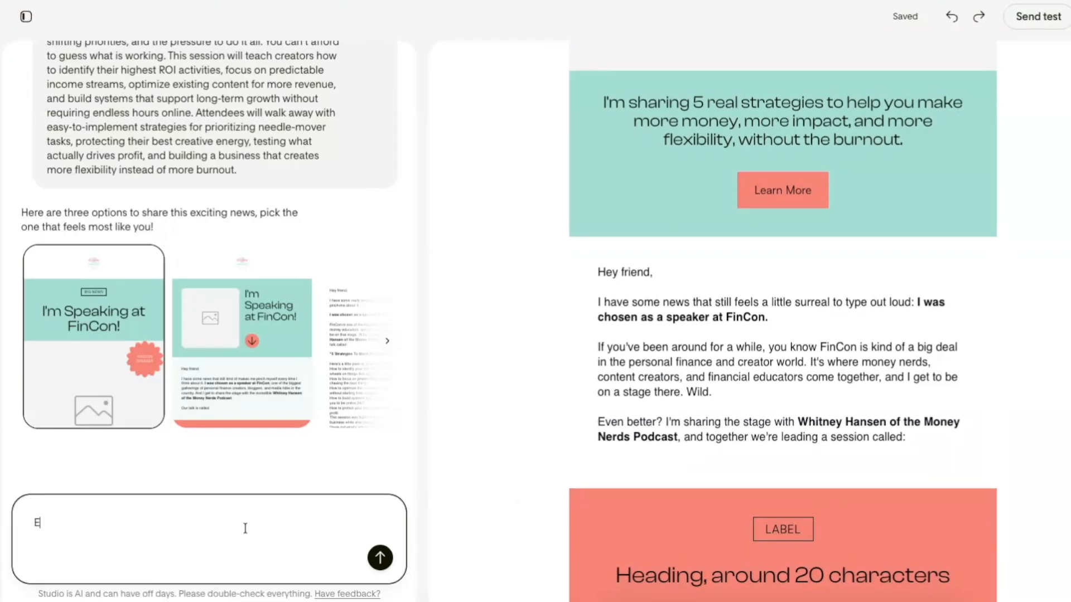
pyautogui.write('xam')
pyautogui.press('BackSpace')
pyautogui.press('BackSpace')
pyautogui.write('pand on my talk more and why it may be a good fit for them to come to the event. I also have a promo code of KELLY50 where they can get $50 off their ticket')
pyautogui.press('Return')
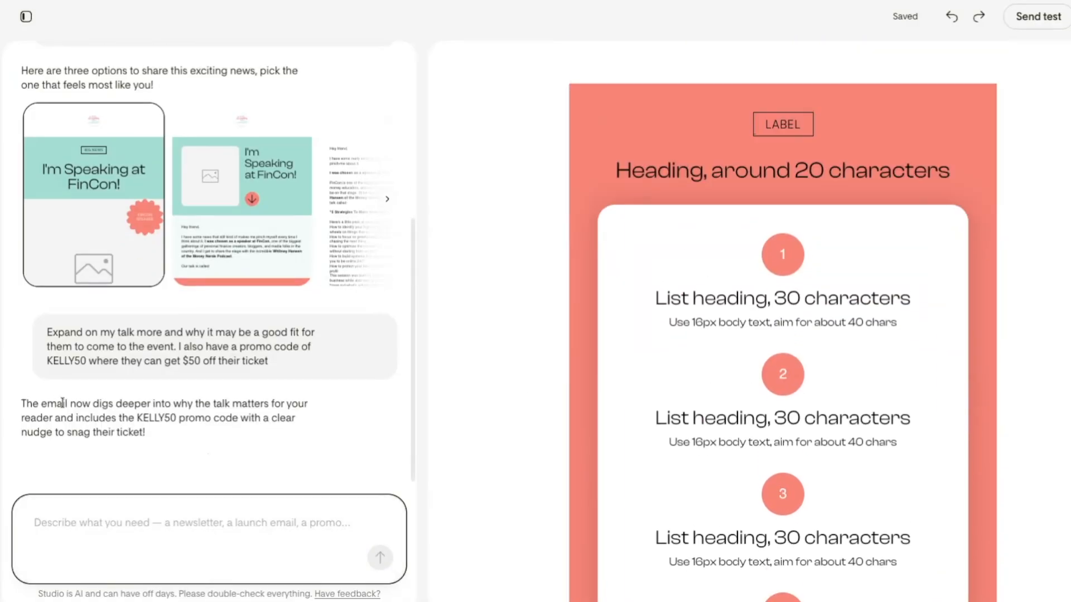
# Fill the image placeholder below the "I'm Speaking at FinCon!" heading with the uploaded speaker lineup graphic
pyautogui.scroll(1, 568, 381)
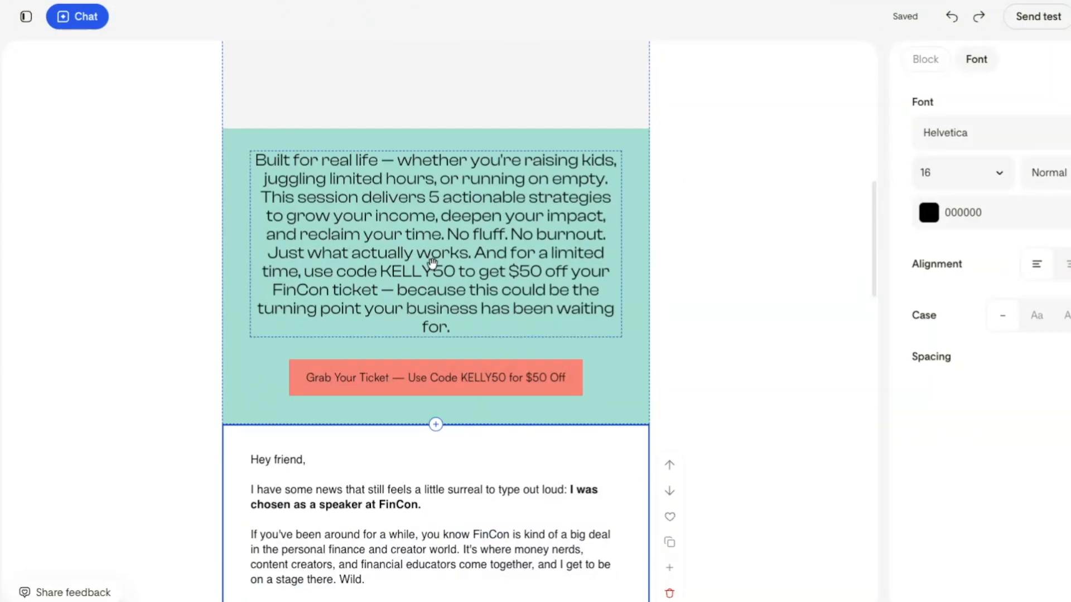
pyautogui.click(526, 289)
pyautogui.scroll(10, 530, 307)
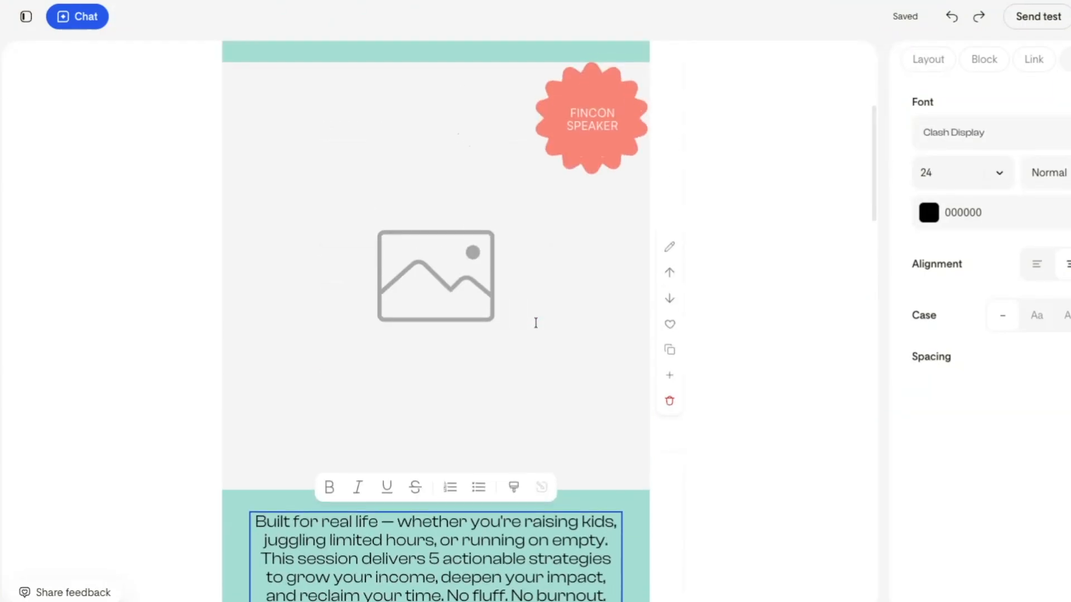
pyautogui.click(441, 260)
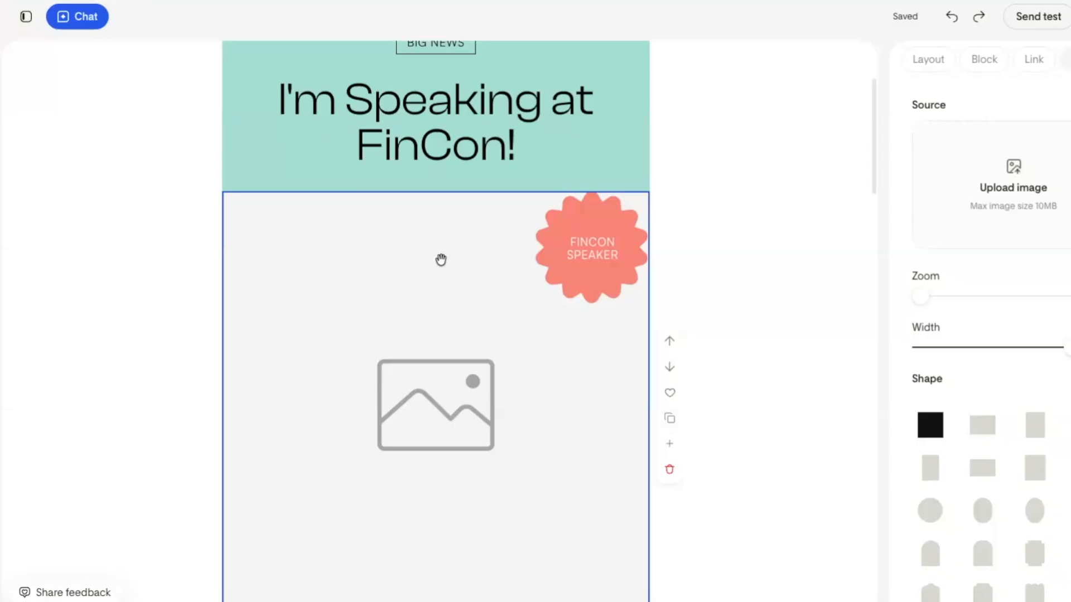
pyautogui.click(1016, 202)
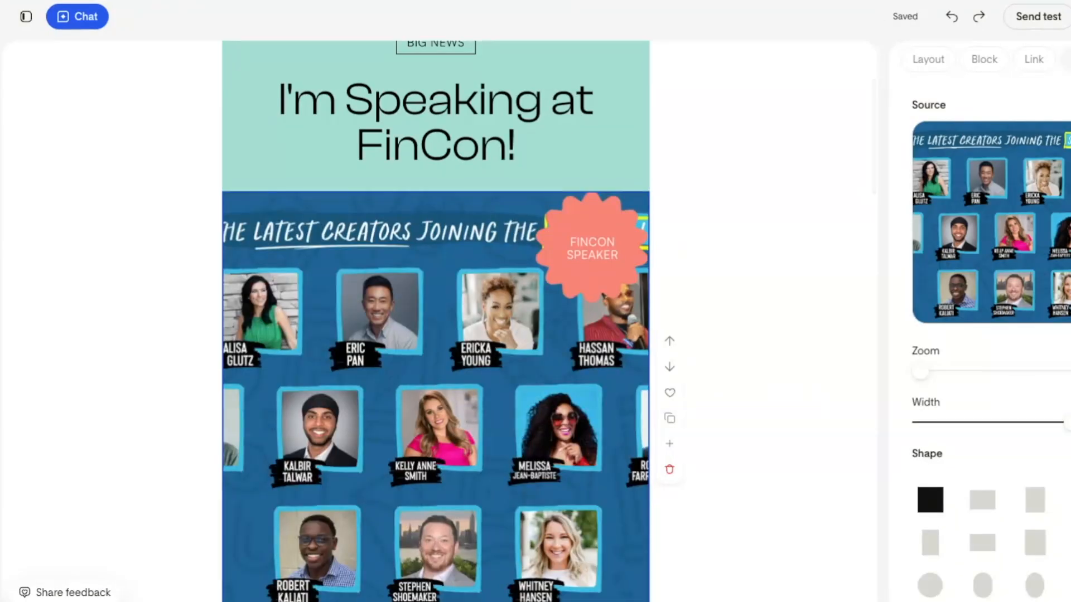
# Give the speaker lineup image a wide landscape shape and narrow it to leave a teal margin on both sides
pyautogui.moveTo(1062, 424); pyautogui.dragTo(1042, 430)
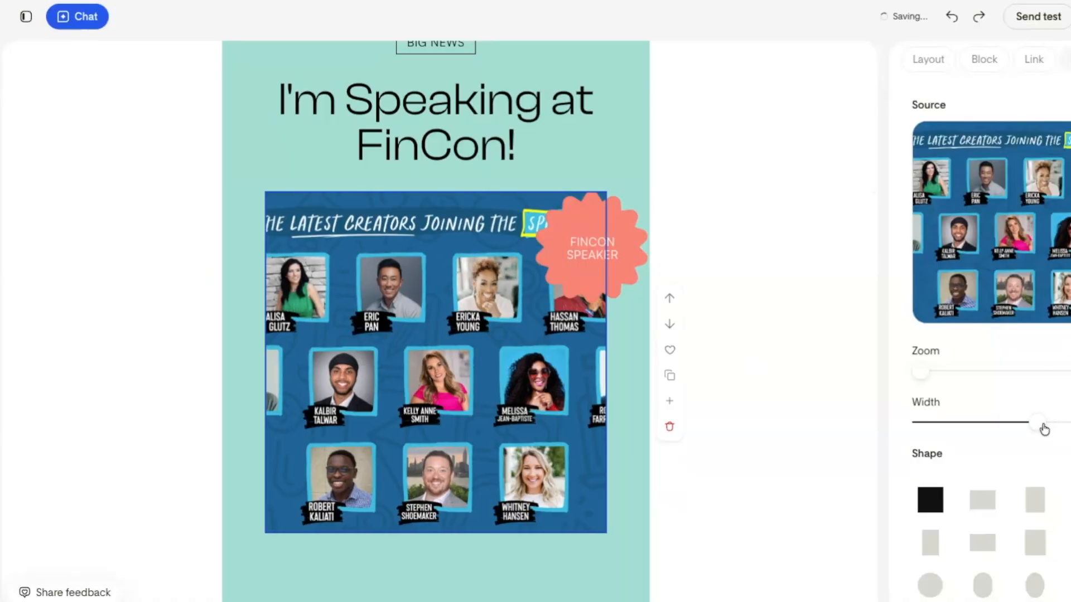
pyautogui.moveTo(921, 372)
pyautogui.mouseDown()
pyautogui.moveTo(960, 378)
pyautogui.moveTo(913, 375)
pyautogui.mouseUp()
pyautogui.scroll(-4, 1013, 387)
pyautogui.click(982, 352)
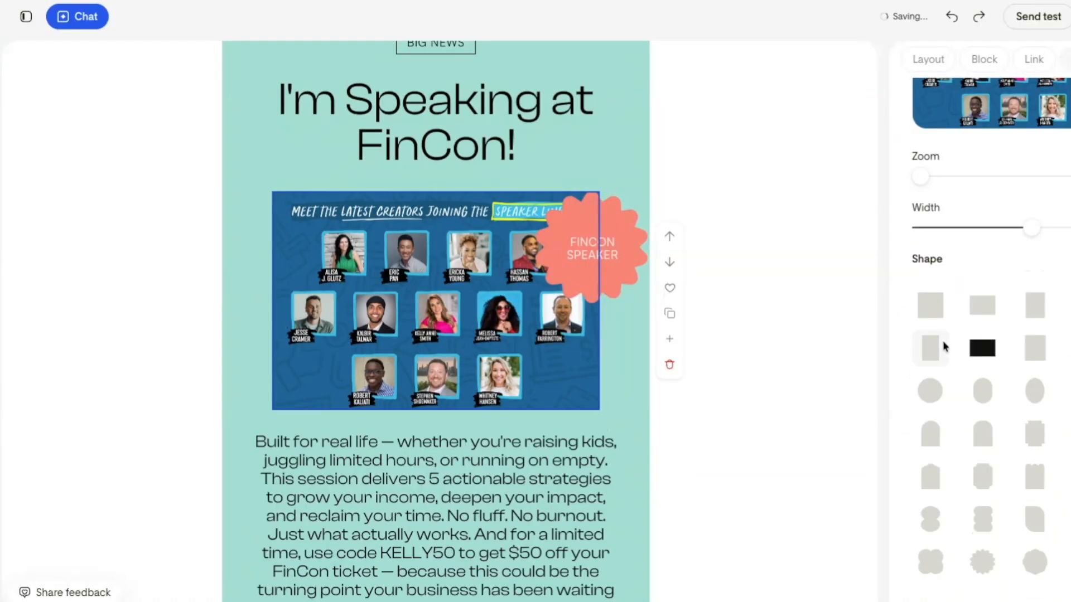
pyautogui.scroll(2, 998, 116)
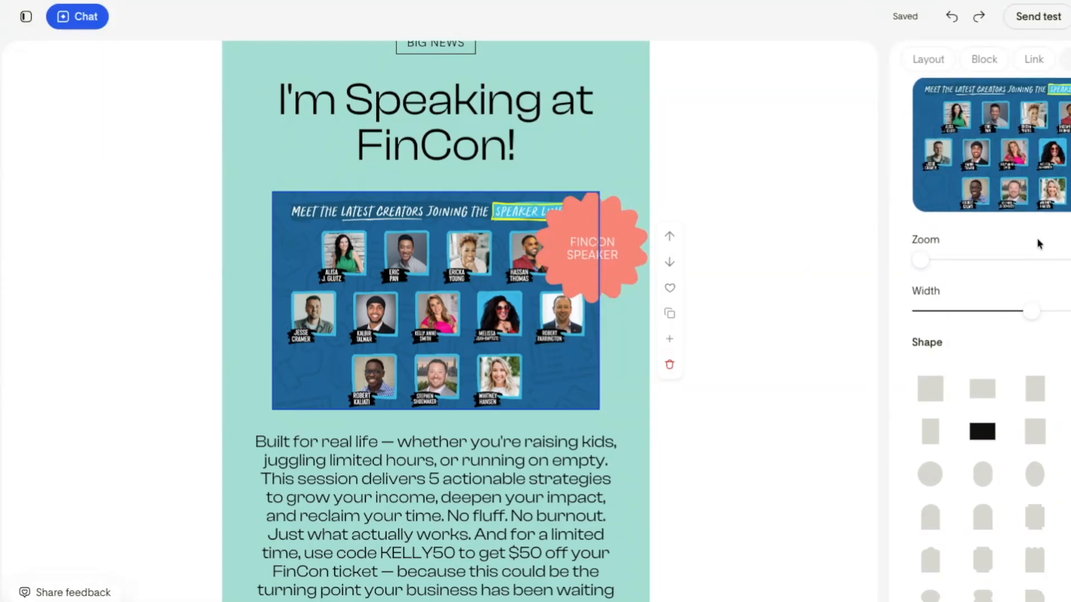
pyautogui.moveTo(1031, 313)
pyautogui.mouseDown()
pyautogui.moveTo(979, 321)
pyautogui.moveTo(1017, 324)
pyautogui.mouseUp()
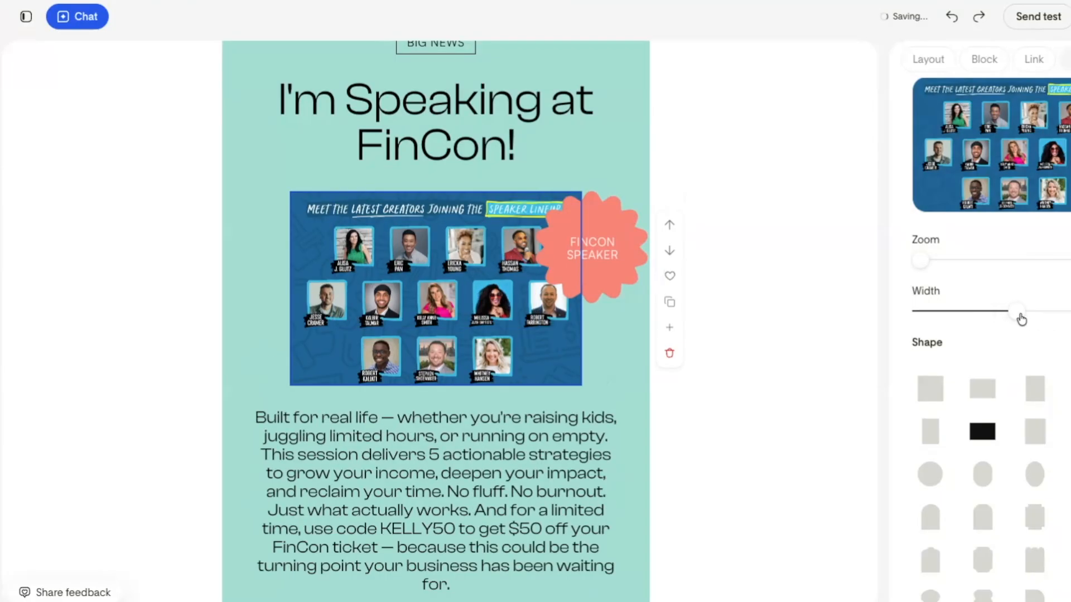
# Turn the "FINCON SPEAKER" badge into a ticket-shaped sticker reading "Grab Your Ticket!" in title case at the lineup image's lower-right corner
pyautogui.click(586, 222)
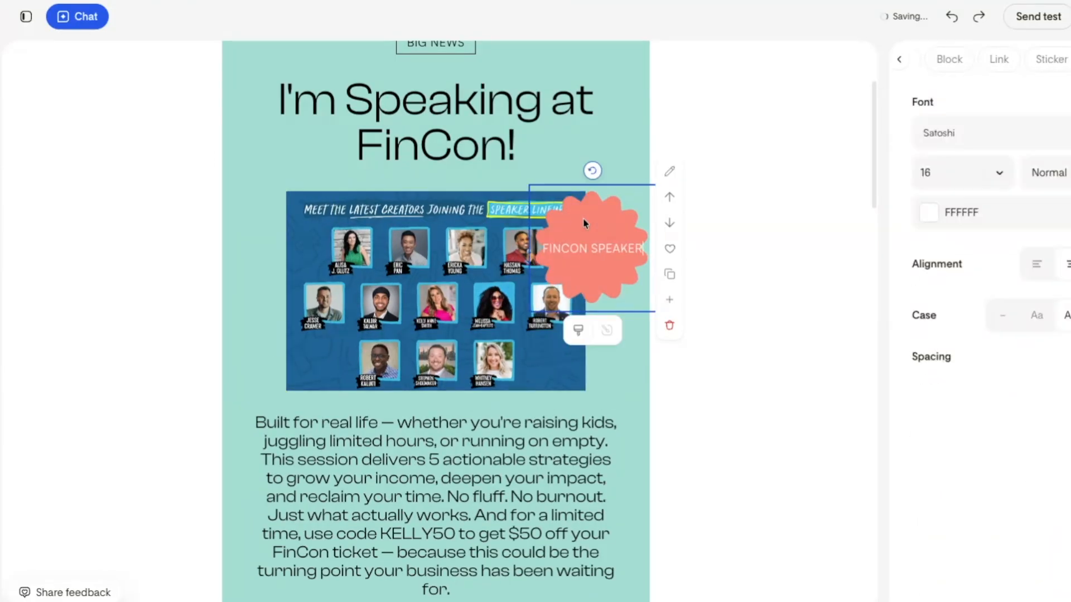
pyautogui.moveTo(614, 209)
pyautogui.mouseDown()
pyautogui.moveTo(585, 235)
pyautogui.moveTo(373, 324)
pyautogui.moveTo(340, 317)
pyautogui.moveTo(340, 330)
pyautogui.mouseUp()
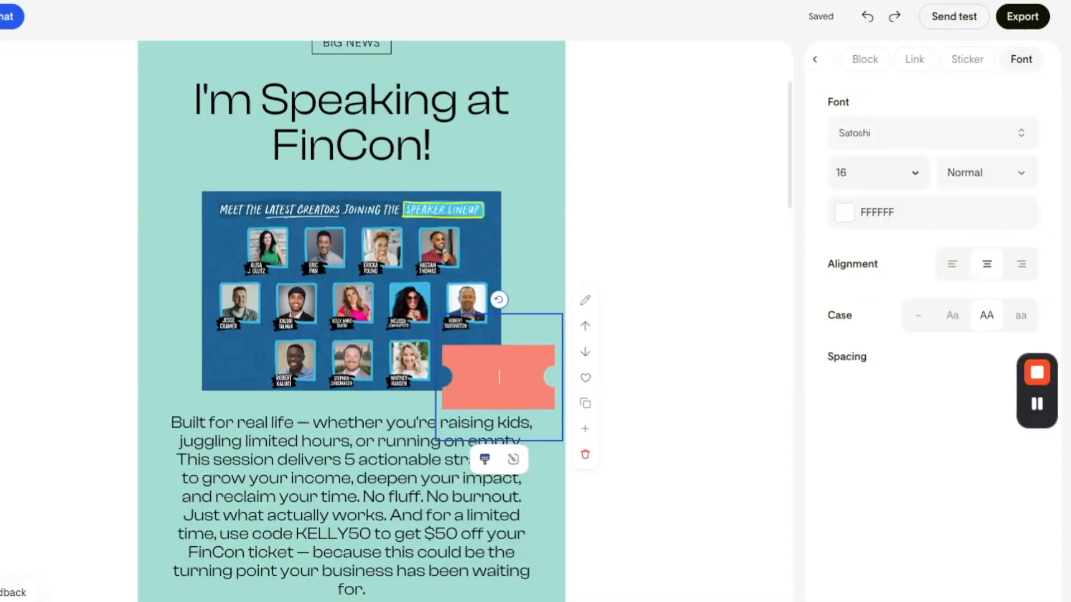
pyautogui.write('GRAB YOUR TICKET')
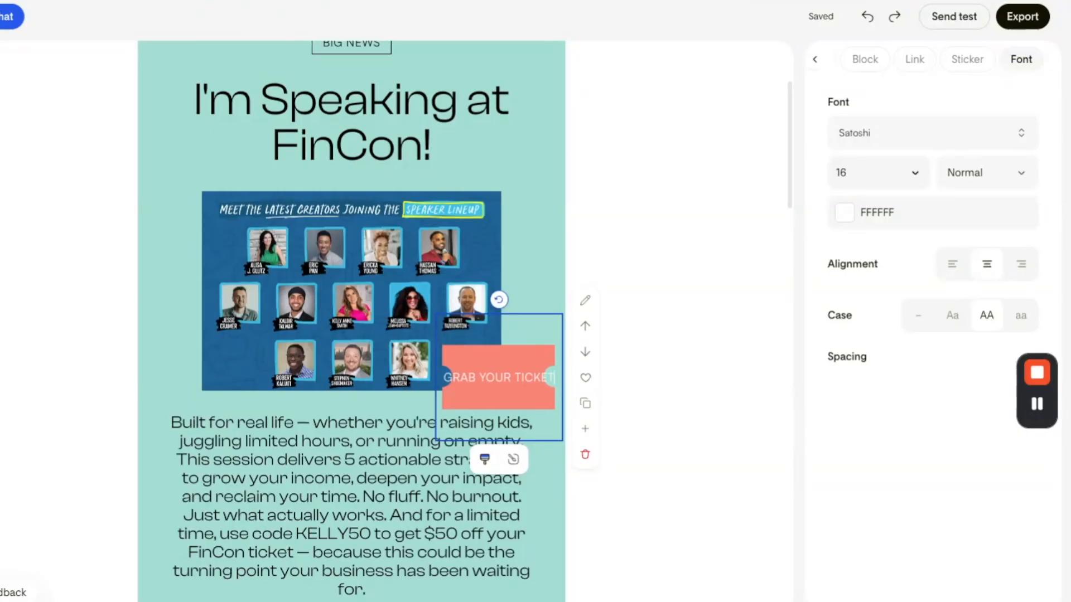
pyautogui.click(952, 316)
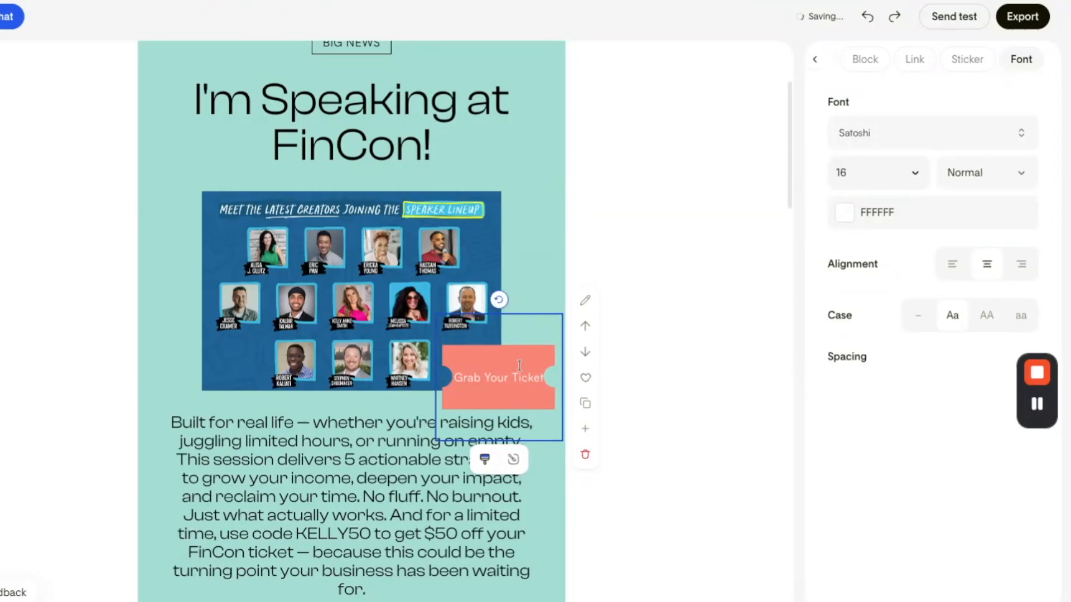
pyautogui.click(619, 122)
pyautogui.click(496, 376)
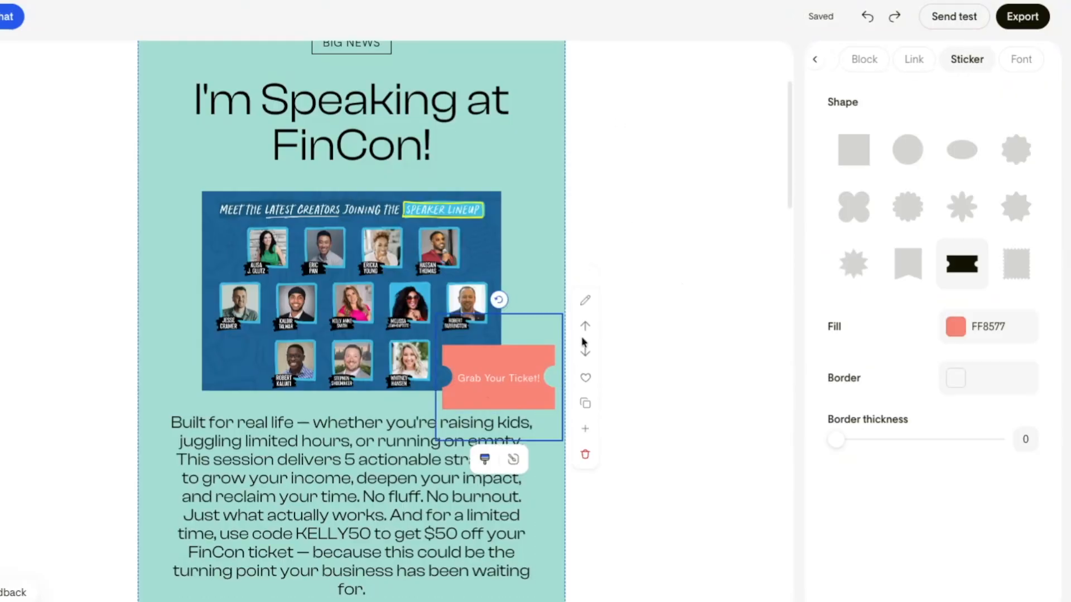
pyautogui.click(919, 62)
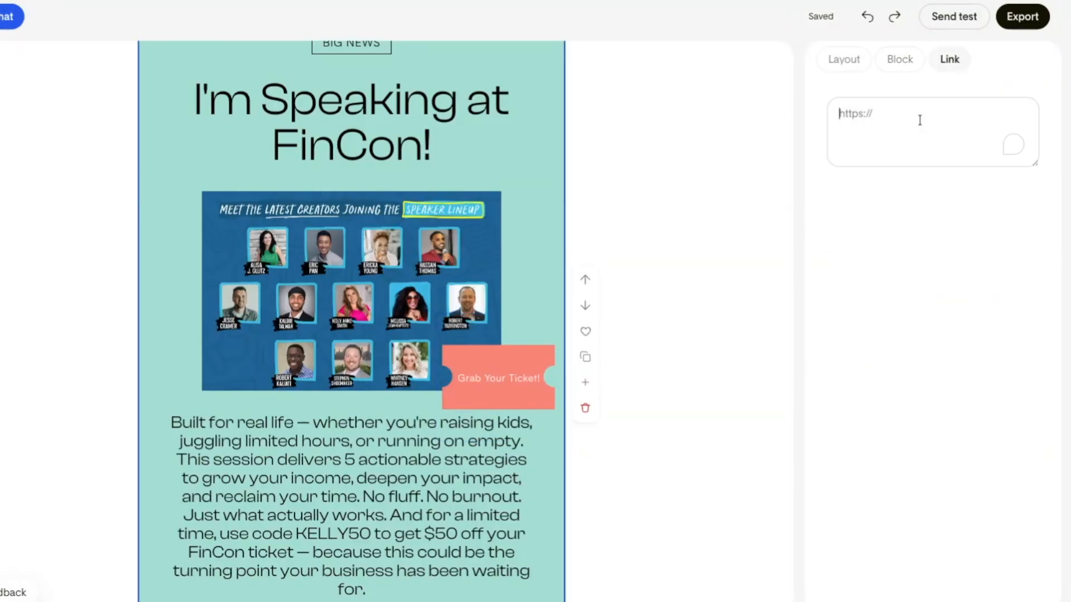
pyautogui.write('https://finconexpo.com/')
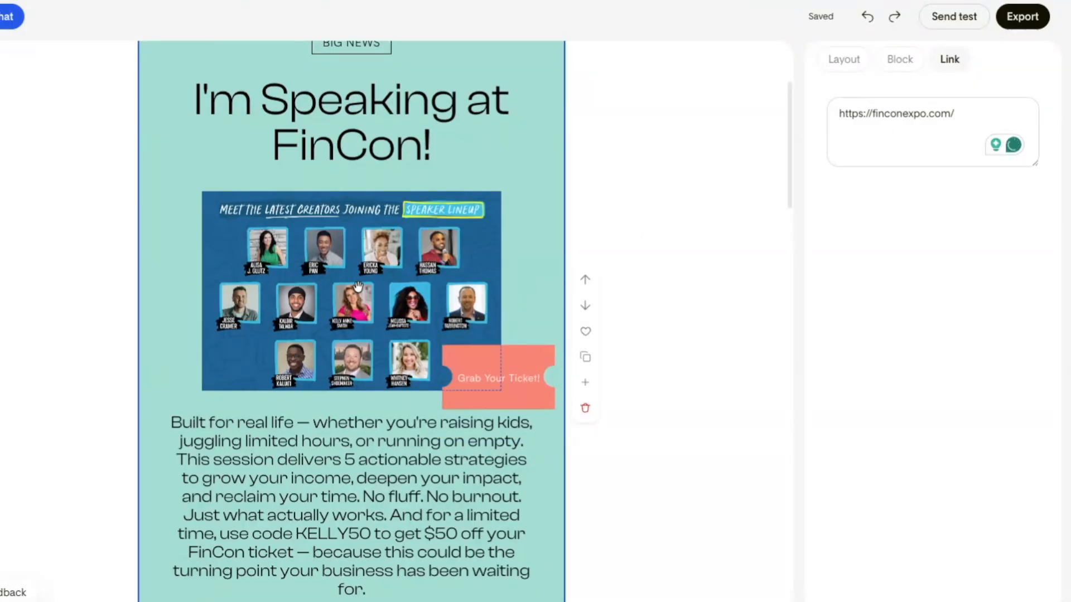
pyautogui.click(551, 147)
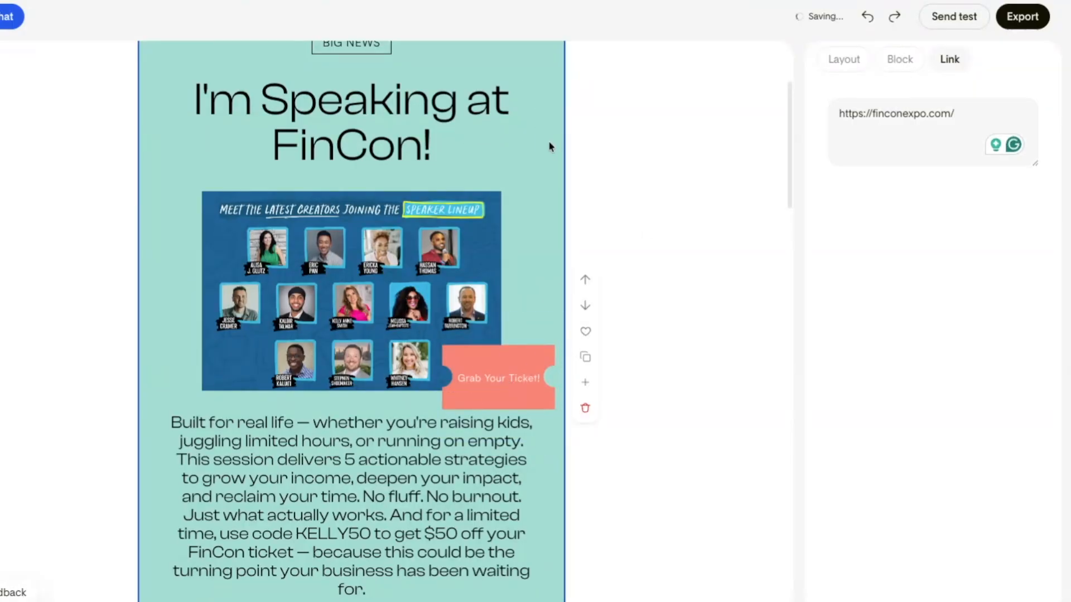
# Move the "BIG NEWS" label below the heading, and edit the paragraph under the image with "real life..." and a break before "Just what actually works."
pyautogui.scroll(3, 552, 173)
pyautogui.moveTo(365, 217); pyautogui.dragTo(363, 306)
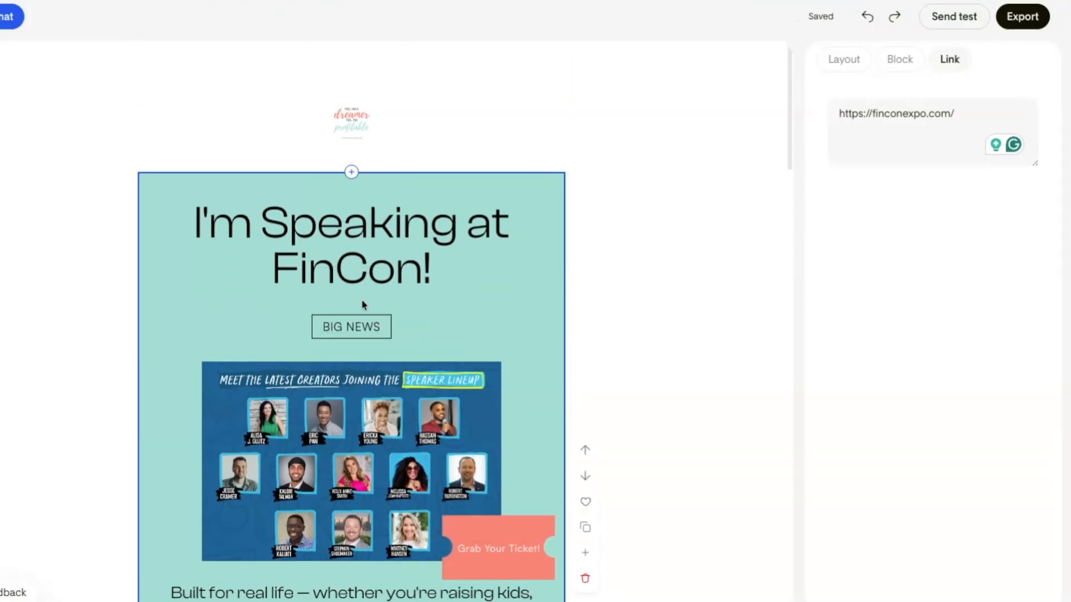
pyautogui.scroll(-7, 363, 301)
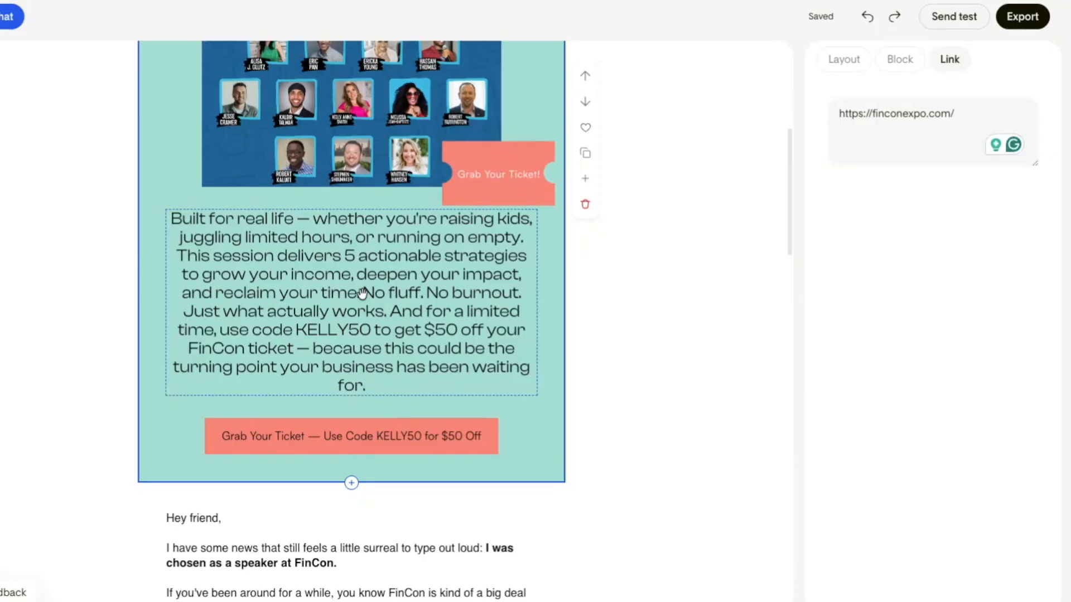
pyautogui.click(352, 323)
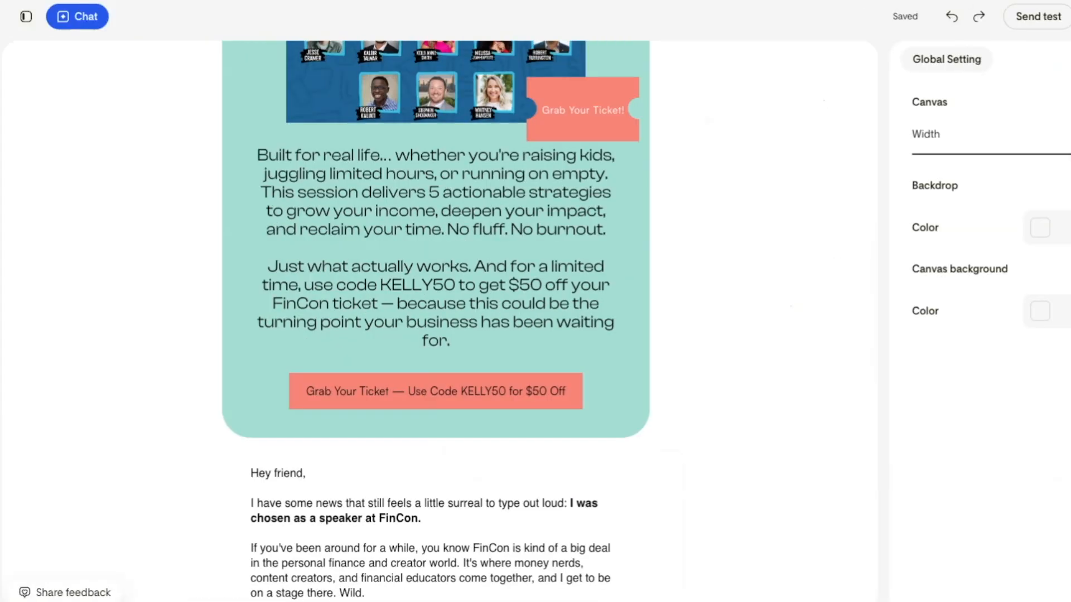
# Export the email for sending with Flodesk and check the imported design down to its signature, social icons and footer
pyautogui.click(1070, 16)
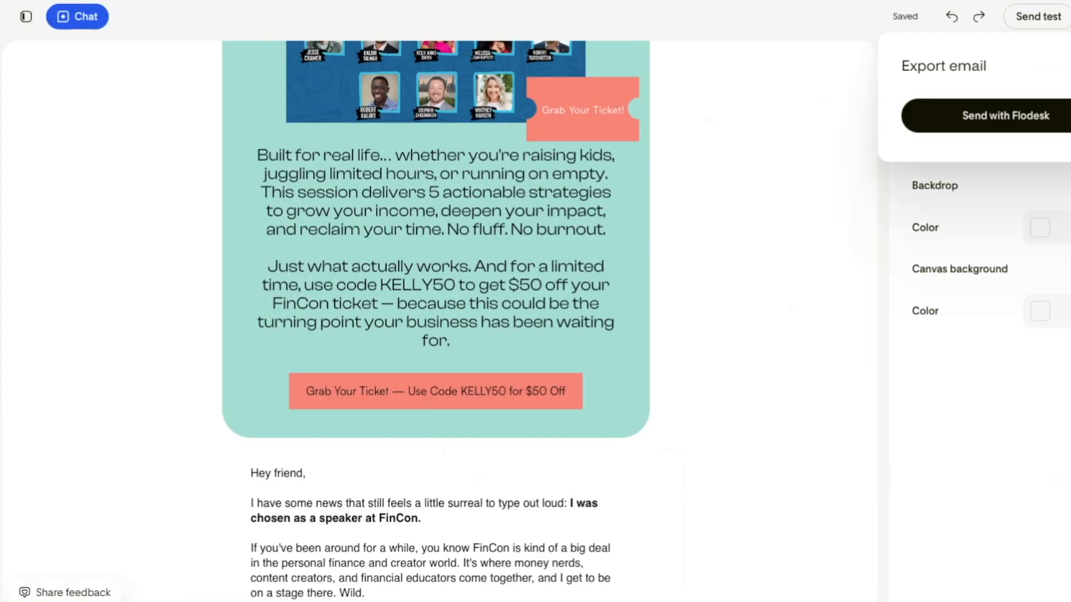
pyautogui.click(979, 119)
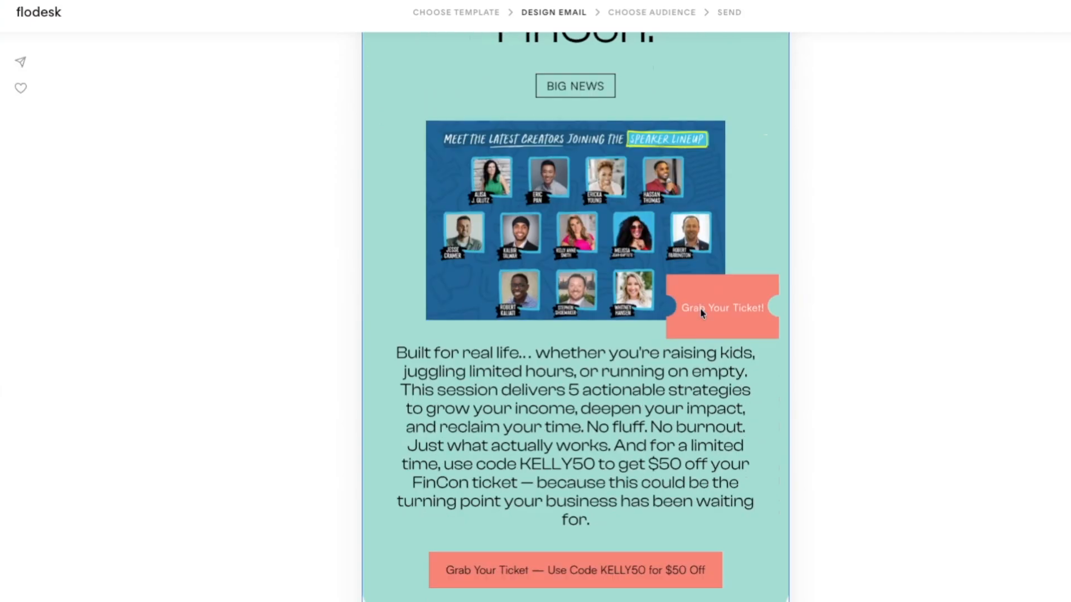
pyautogui.scroll(-7, 697, 310)
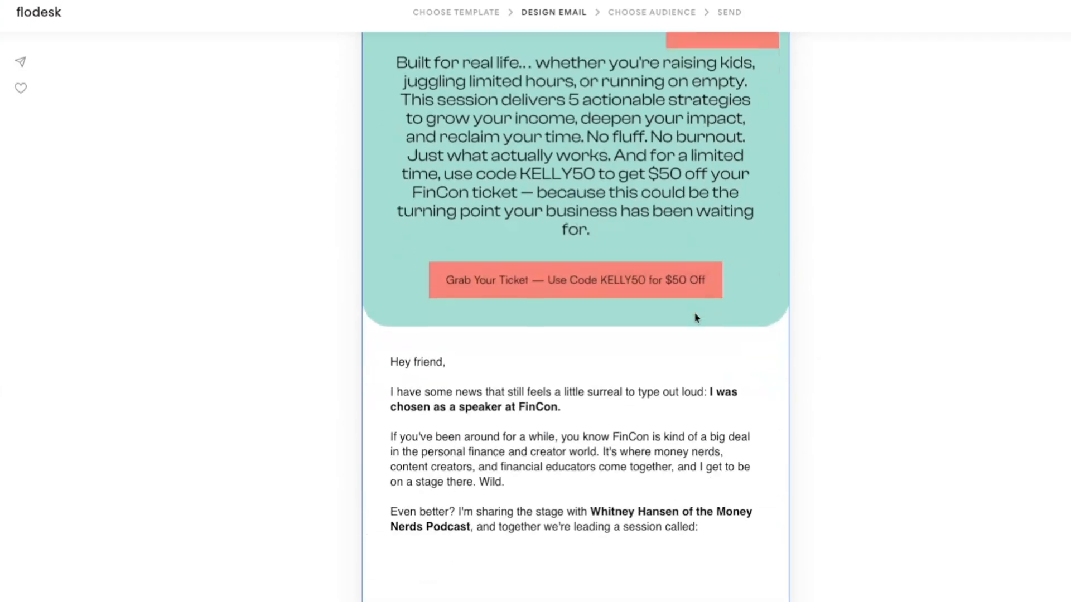
pyautogui.scroll(-8, 615, 431)
pyautogui.click(630, 447)
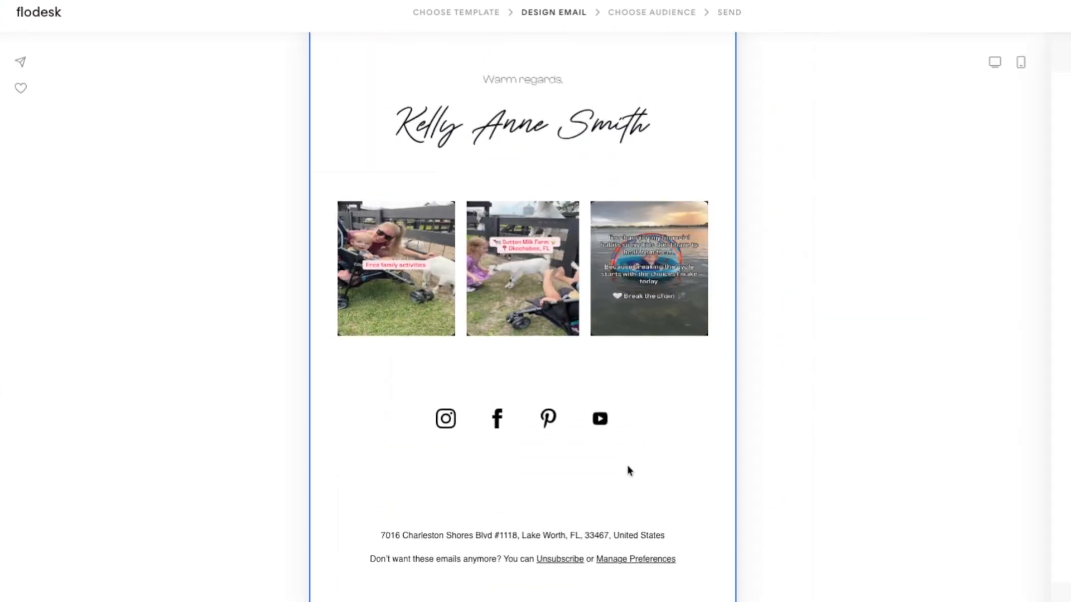
pyautogui.scroll(6, 608, 365)
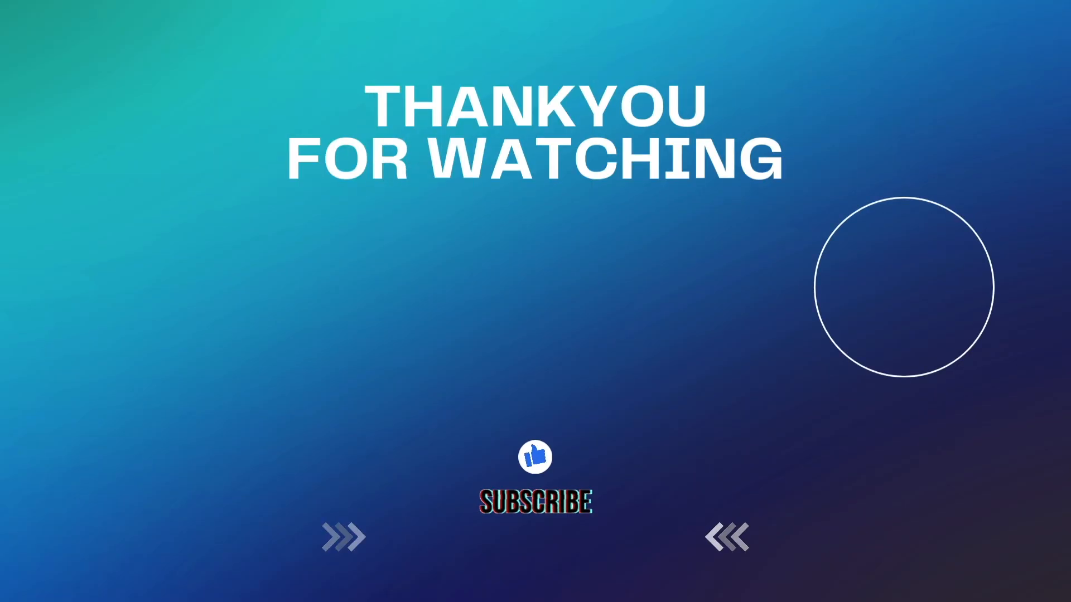